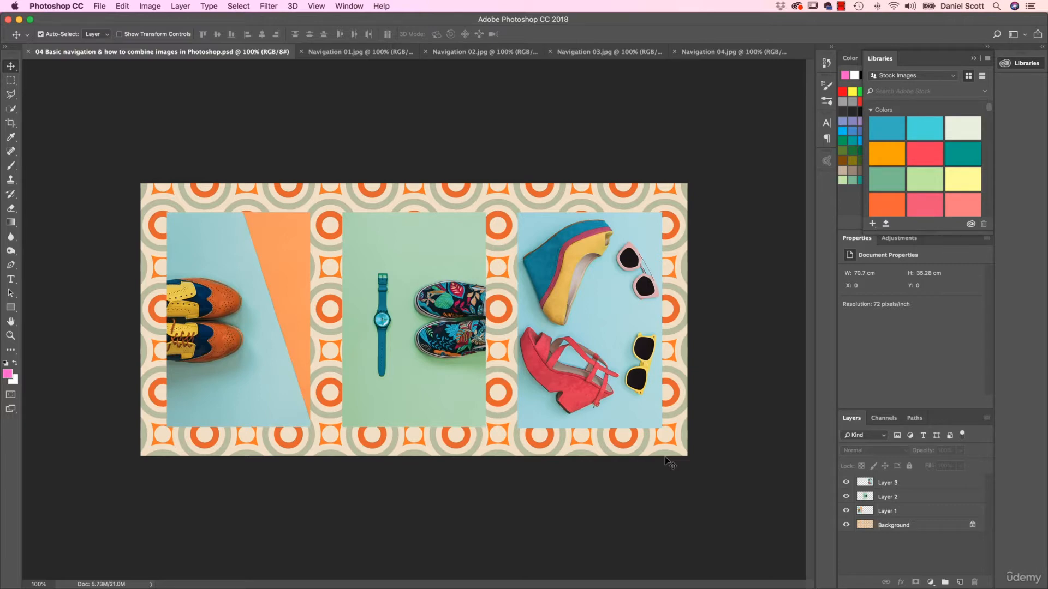
Hide Layers 1, 2 and 3 to inspect the patterned background on its own, and show all three layers again
{"action": "left_click", "coordinate": [846, 511]}
{"action": "left_click", "coordinate": [846, 497]}
{"action": "left_click", "coordinate": [846, 483]}
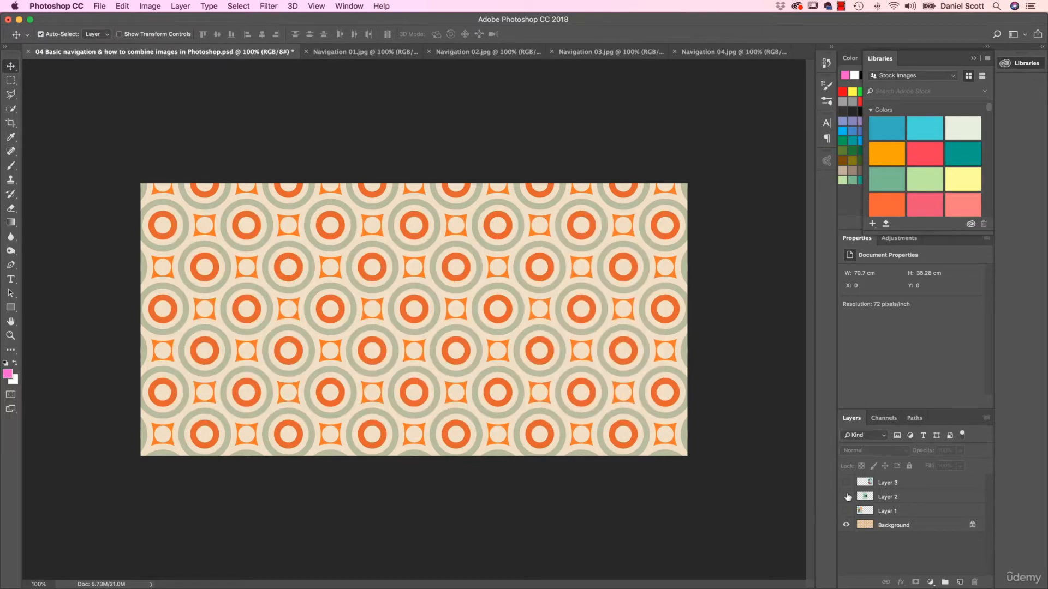
{"action": "left_click", "coordinate": [846, 497]}
{"action": "left_click", "coordinate": [846, 511]}
{"action": "left_click", "coordinate": [846, 482]}
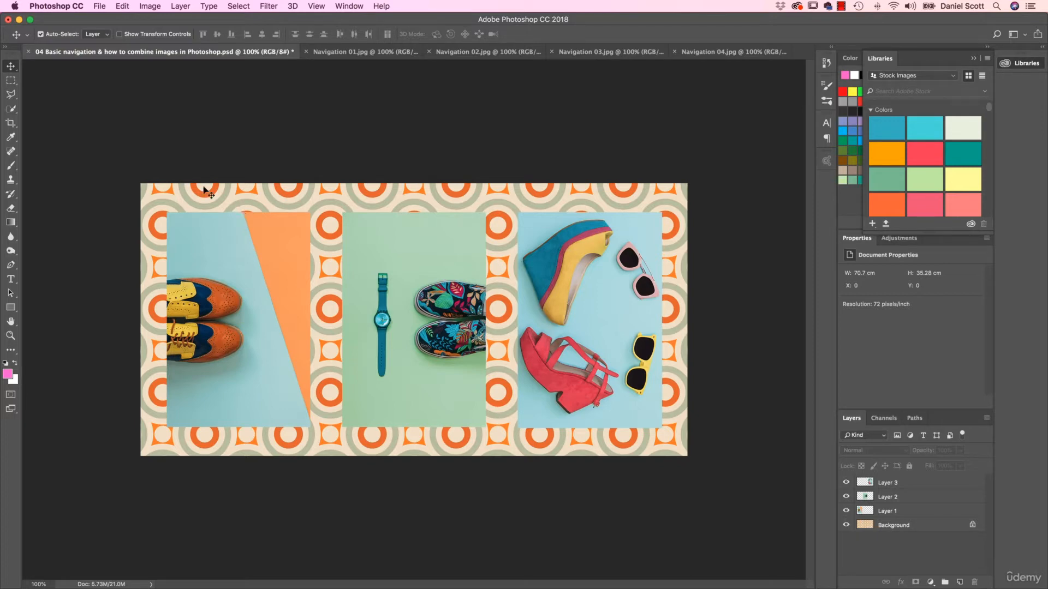
Close the layered navigation PSD without saving its changes and look through the open Navigation 01 to 04 images
{"action": "left_click", "coordinate": [28, 52]}
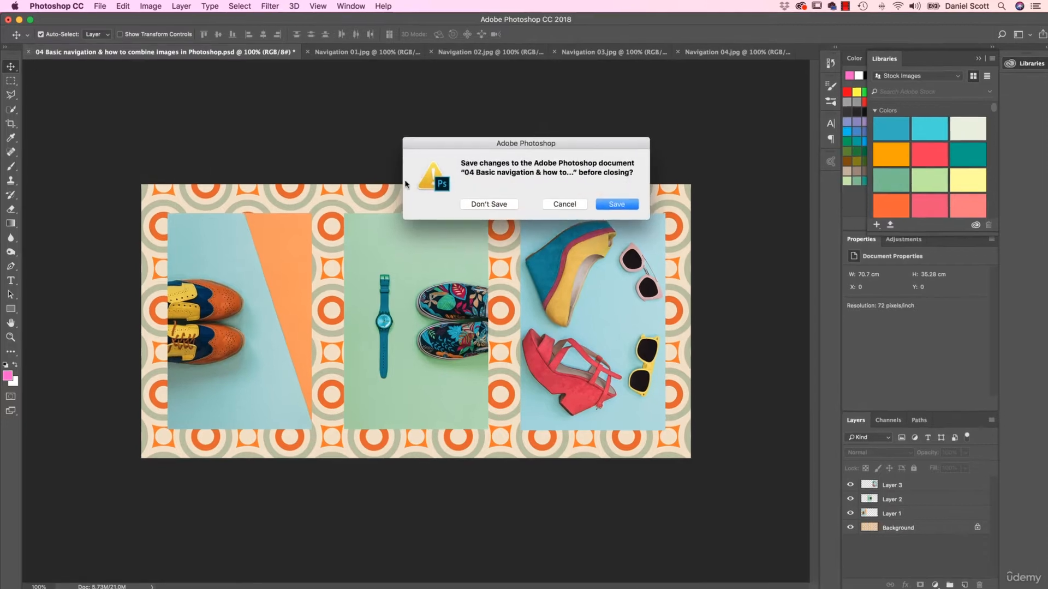
{"action": "left_click", "coordinate": [485, 204]}
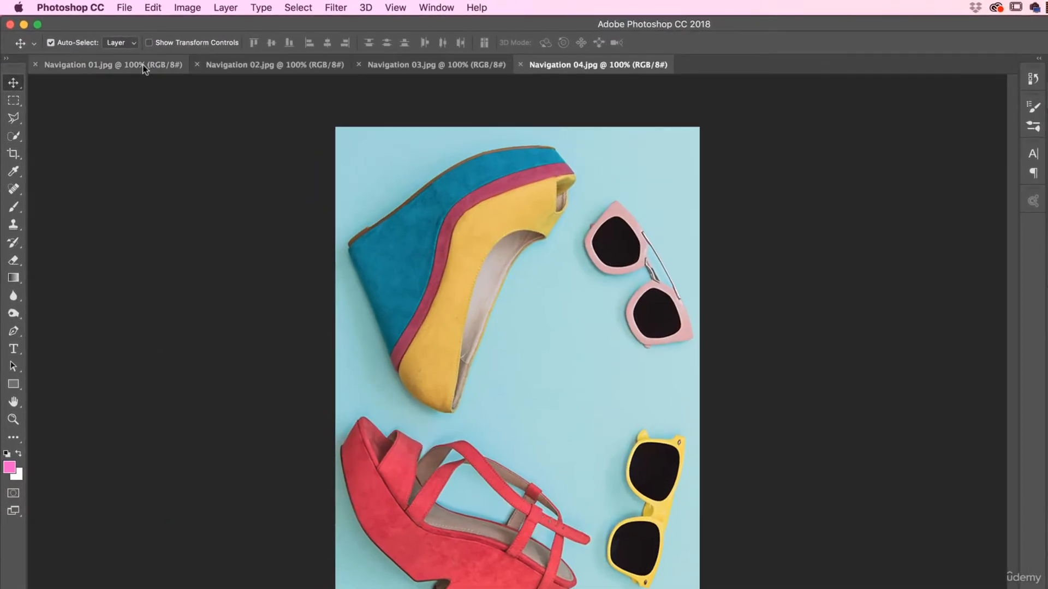
{"action": "left_click", "coordinate": [139, 65]}
{"action": "left_click", "coordinate": [245, 66]}
{"action": "left_click", "coordinate": [425, 64]}
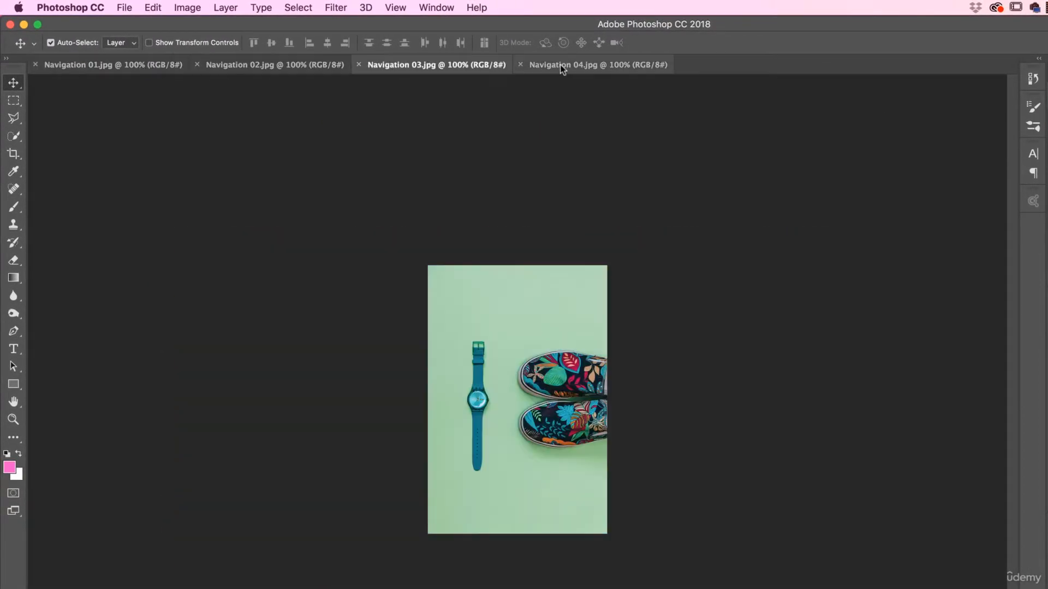
{"action": "left_click", "coordinate": [561, 64]}
Copy the Navigation 02 and Navigation 03 photos into Navigation 01, placing them at the left and centre of the pattern
{"action": "left_click", "coordinate": [273, 66]}
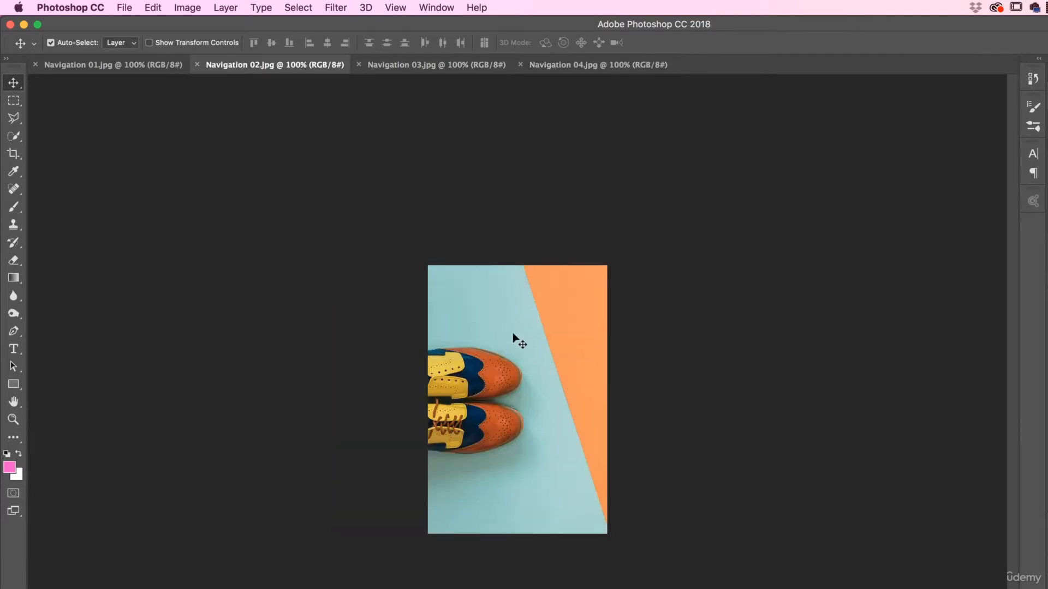
{"action": "left_click_drag", "start_coordinate": [570, 379], "coordinate": [315, 391]}
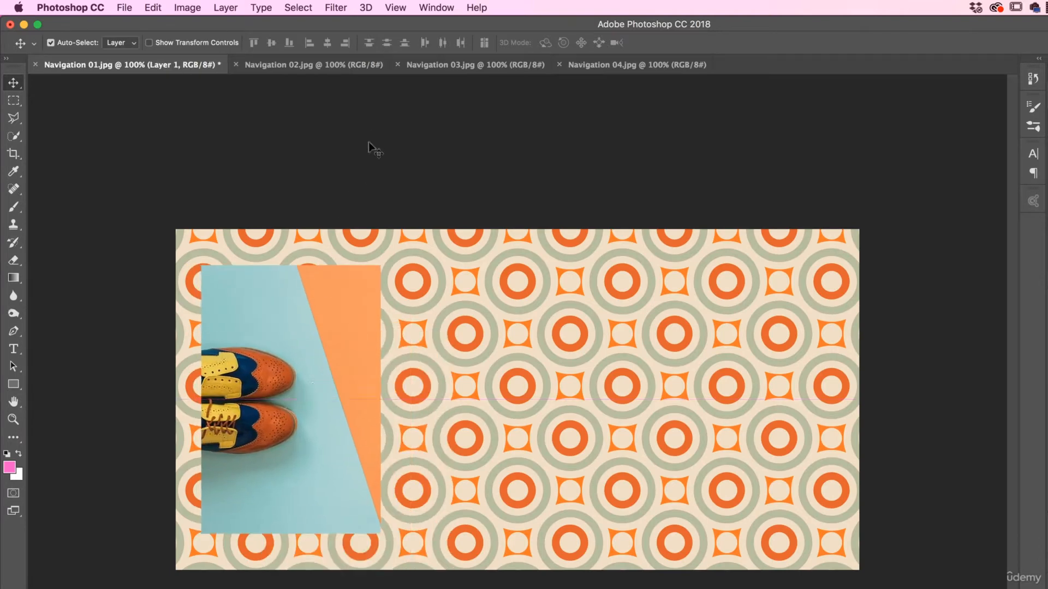
{"action": "left_click", "coordinate": [464, 67]}
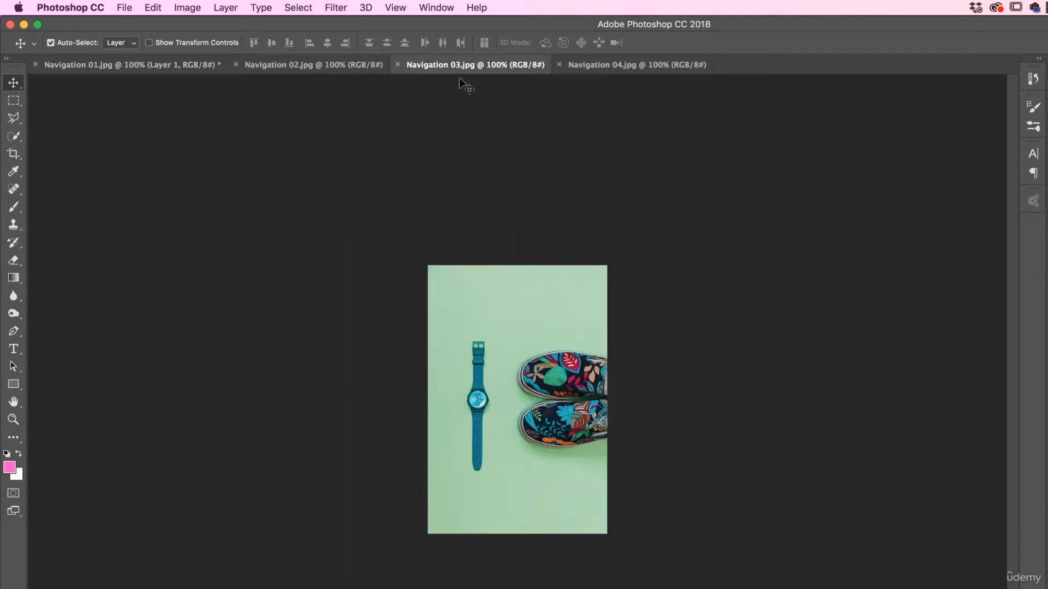
{"action": "left_click_drag", "start_coordinate": [516, 375], "coordinate": [179, 70]}
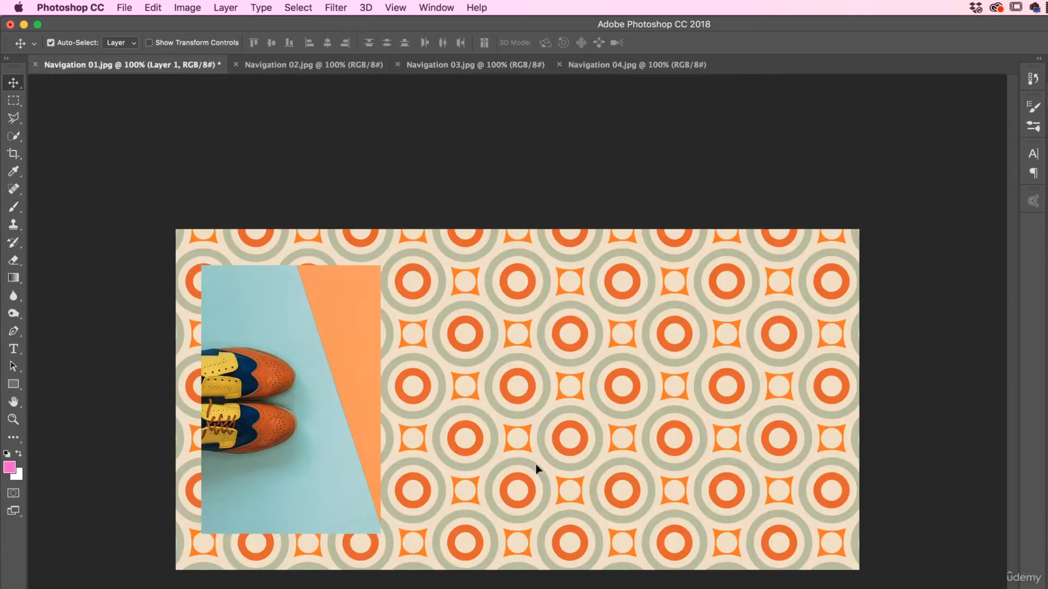
{"action": "left_click_drag", "start_coordinate": [537, 469], "coordinate": [541, 440]}
Copy the Navigation 04 photo onto the right side of Navigation 01 and shrink it to about 6% with Free Transform
{"action": "left_click", "coordinate": [636, 65]}
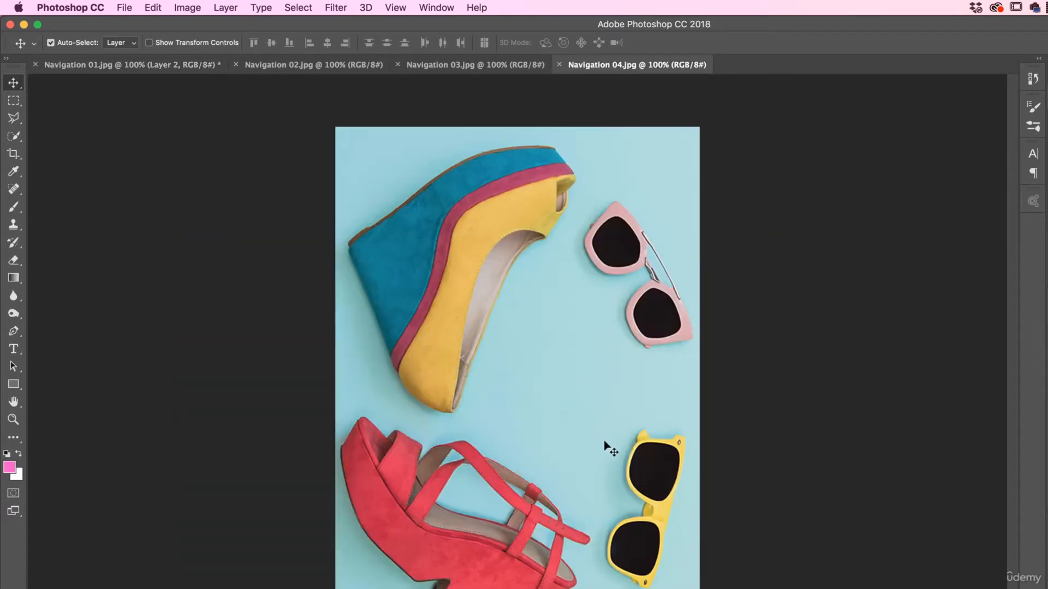
{"action": "left_click_drag", "start_coordinate": [568, 409], "coordinate": [759, 494]}
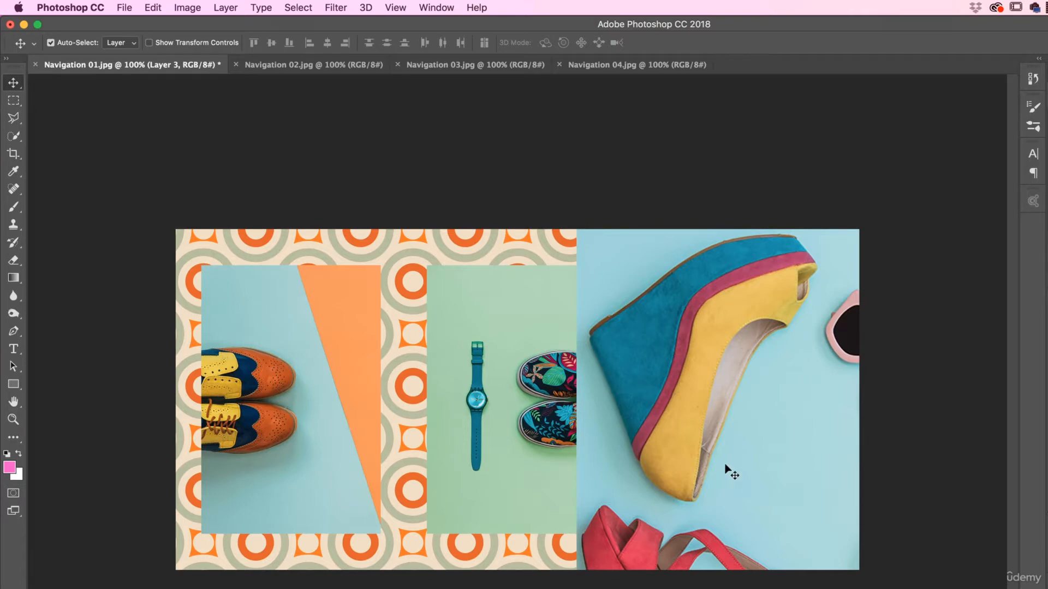
{"action": "key", "text": "super+t"}
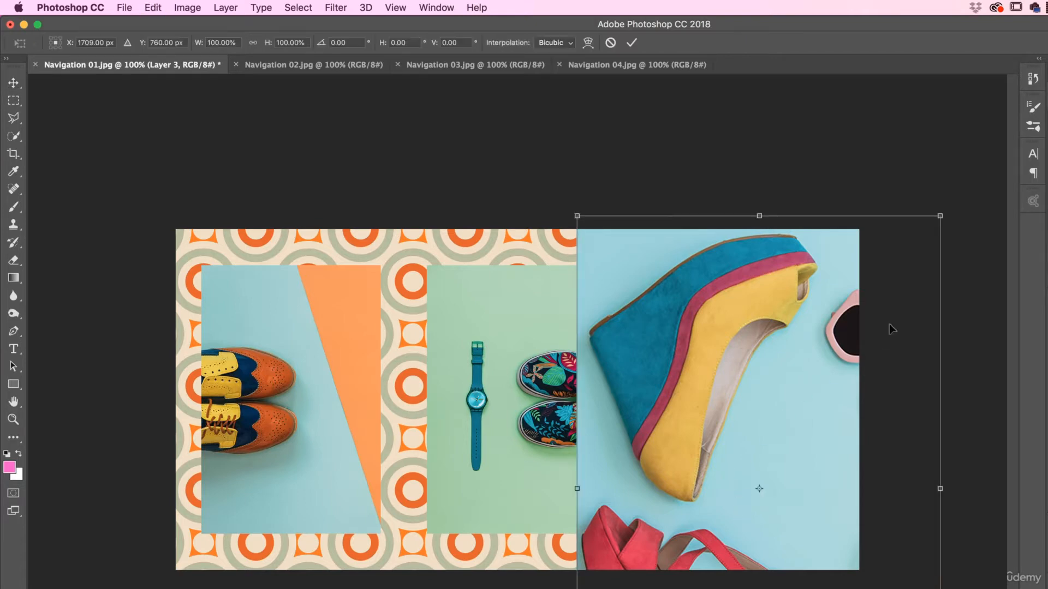
{"action": "left_click_drag", "start_coordinate": [940, 216], "coordinate": [777, 305]}
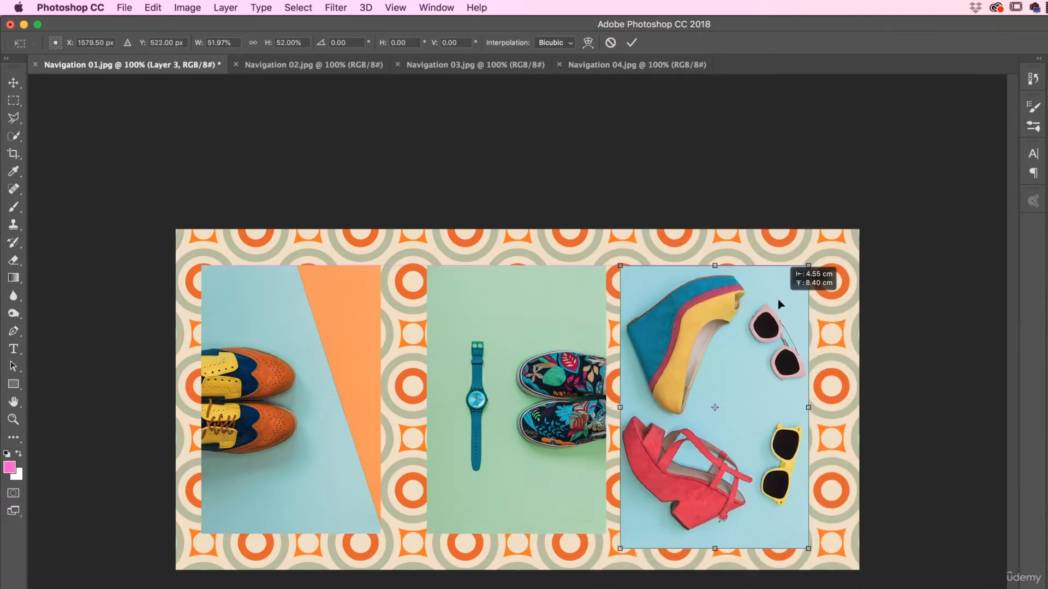
{"action": "left_click_drag", "start_coordinate": [808, 549], "coordinate": [792, 536]}
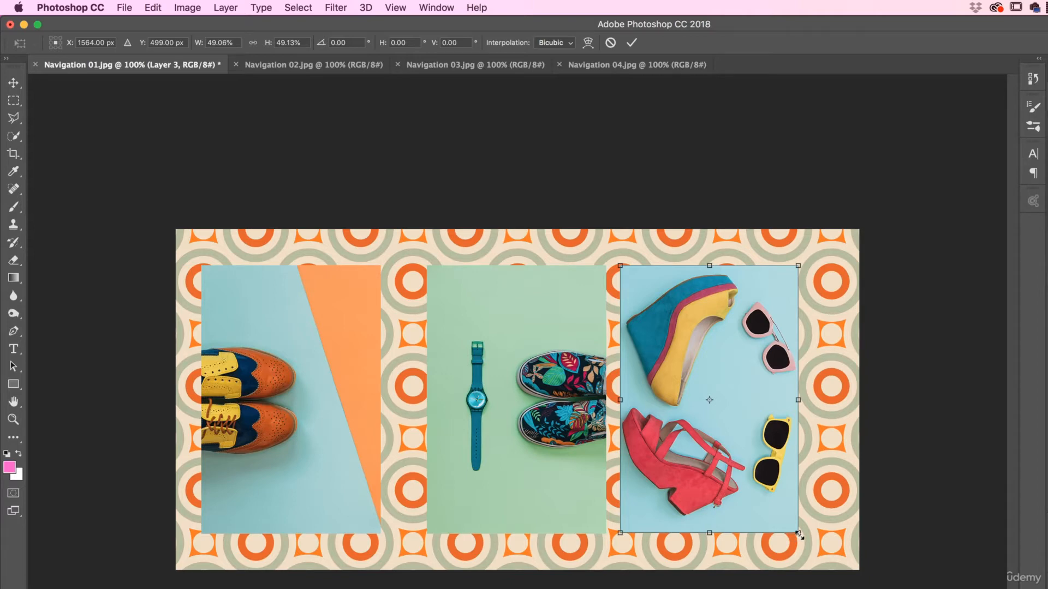
{"action": "left_click_drag", "start_coordinate": [799, 534], "coordinate": [722, 416]}
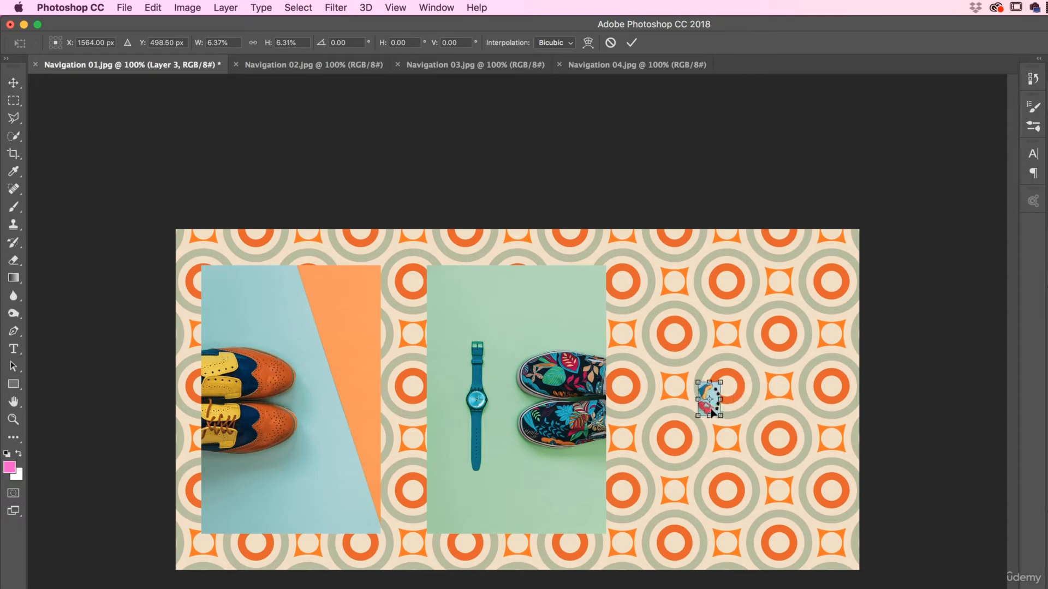
{"action": "key", "text": "Return"}
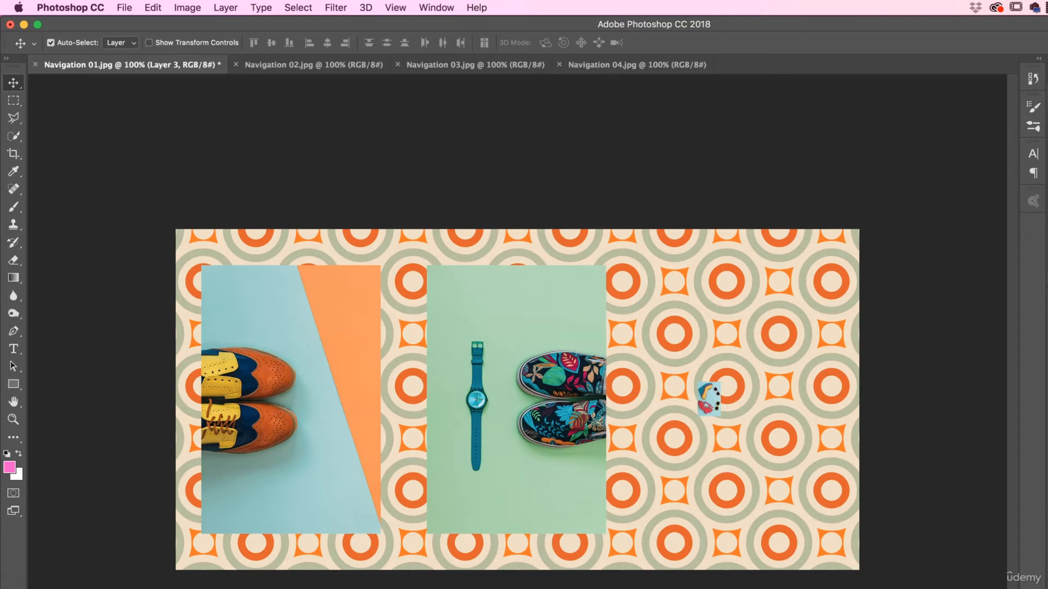
Scale the tiny Navigation 04 copy back up to about the height of the neighbouring photos, and delete its layer
{"action": "key", "text": "super+t"}
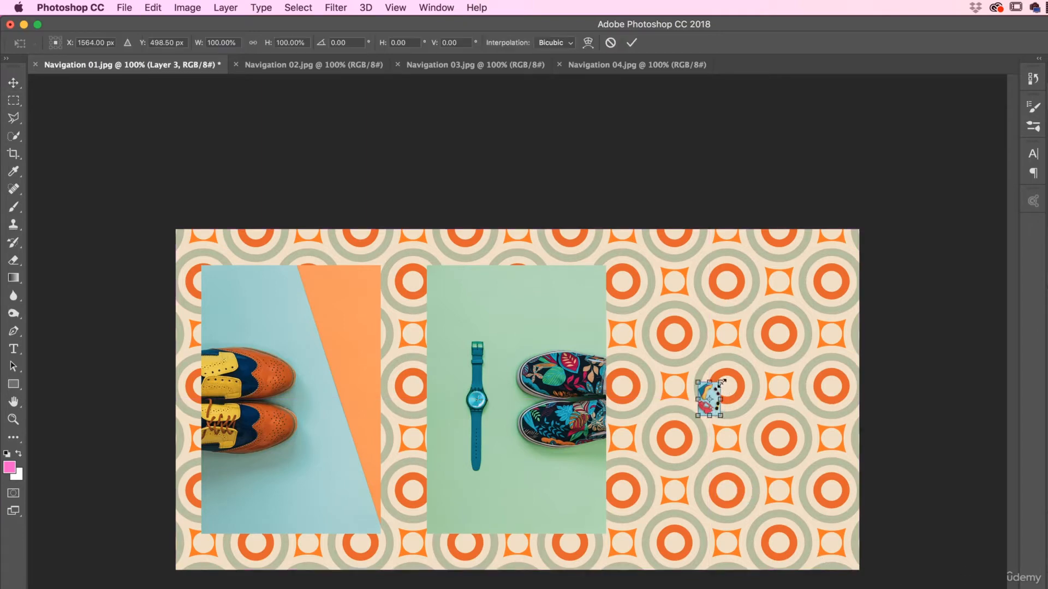
{"action": "left_click_drag", "start_coordinate": [722, 382], "coordinate": [810, 251]}
{"action": "key", "text": "Return"}
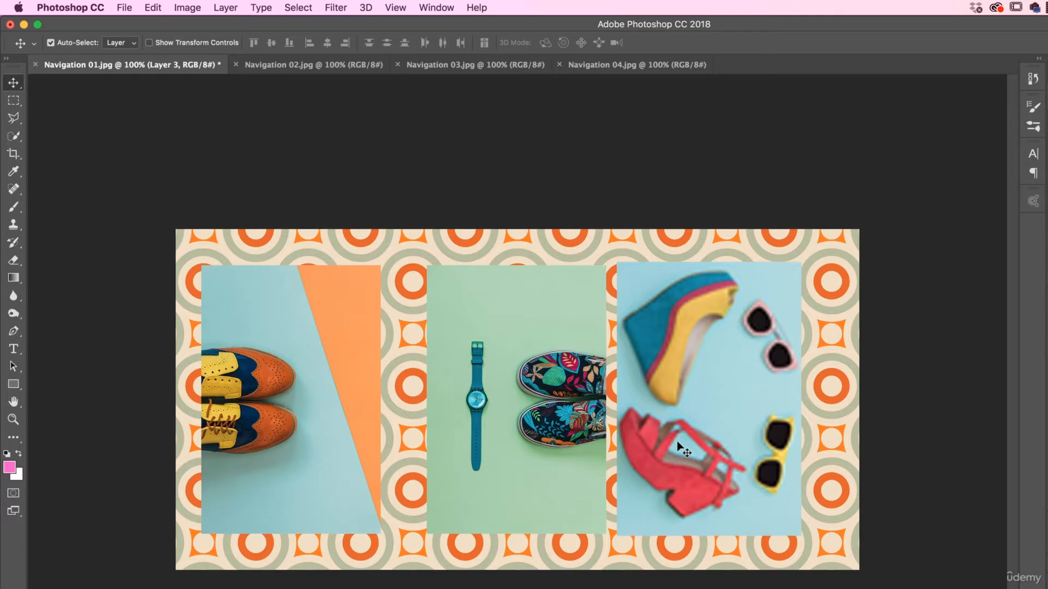
{"action": "key", "text": "BackSpace"}
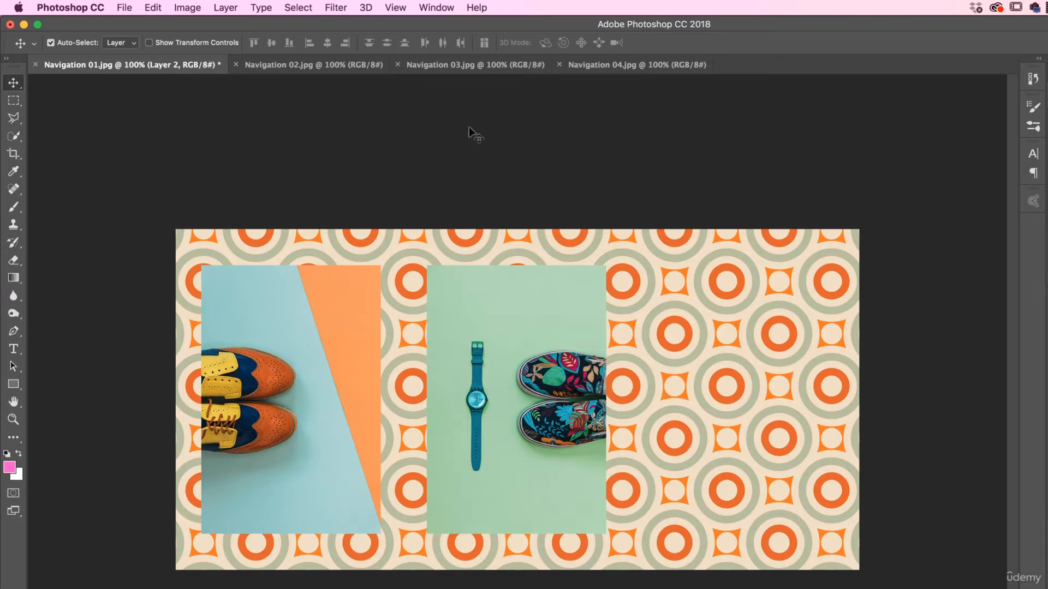
Copy the Navigation 04 photo into Navigation 01 again and convert its layer, Layer 3, to a Smart Object
{"action": "left_click", "coordinate": [626, 67]}
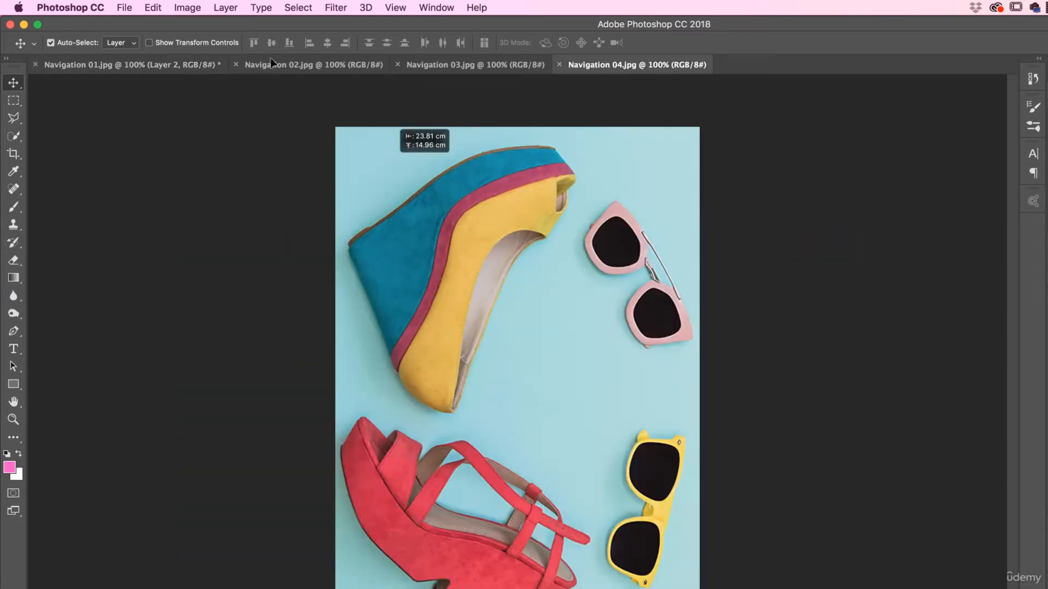
{"action": "left_click", "coordinate": [136, 65]}
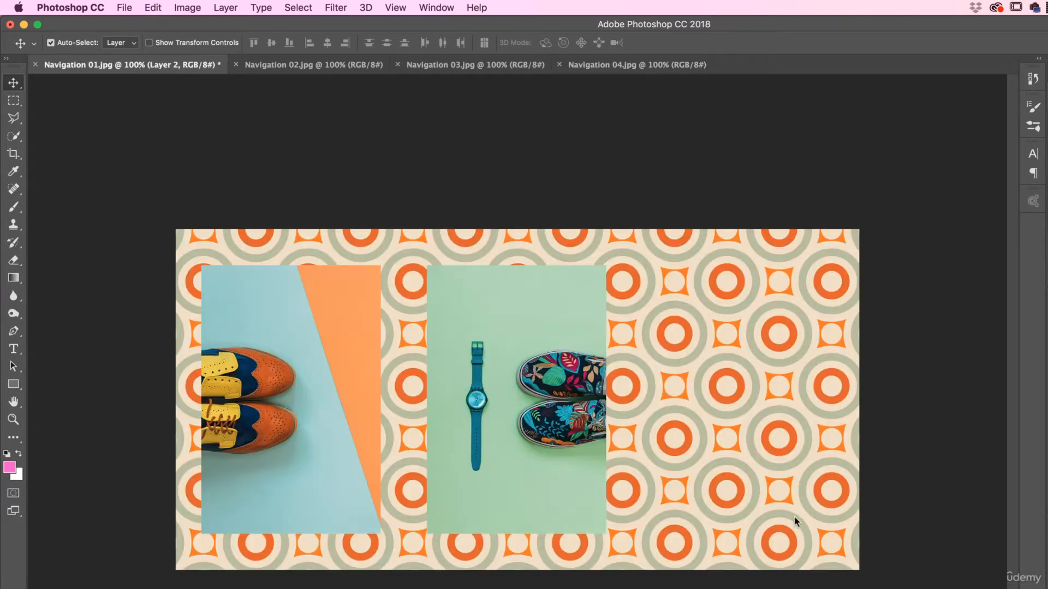
{"action": "key", "text": "super+z"}
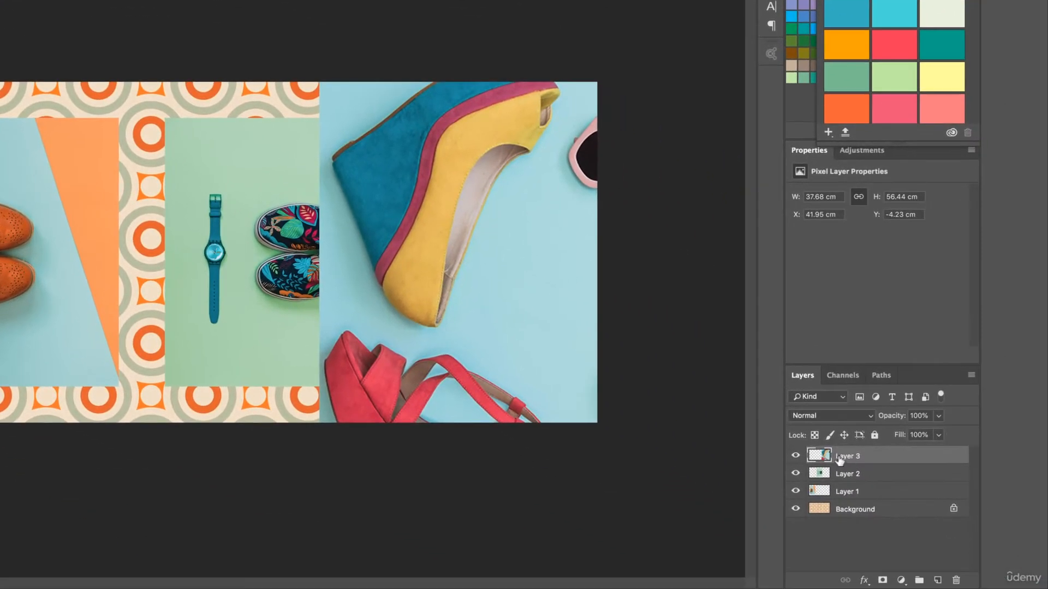
{"action": "right_click", "coordinate": [974, 540]}
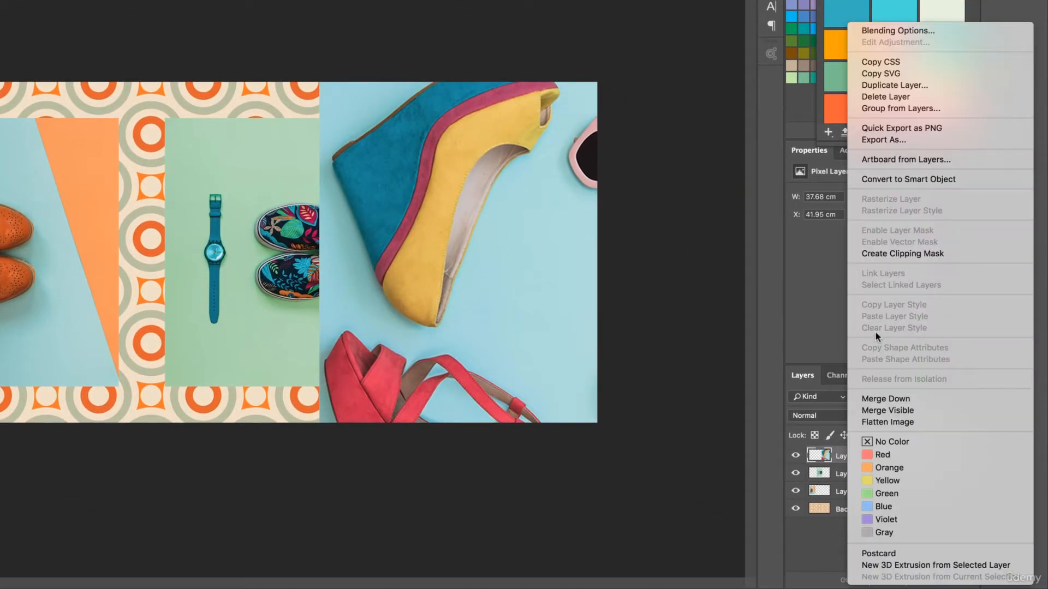
{"action": "left_click", "coordinate": [878, 179]}
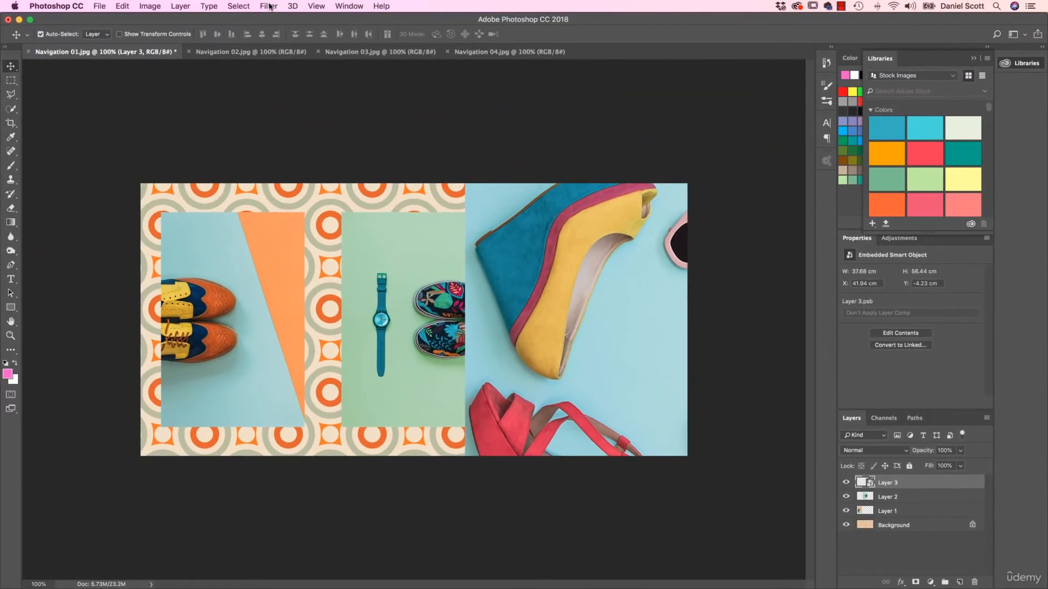
{"action": "left_click", "coordinate": [269, 6]}
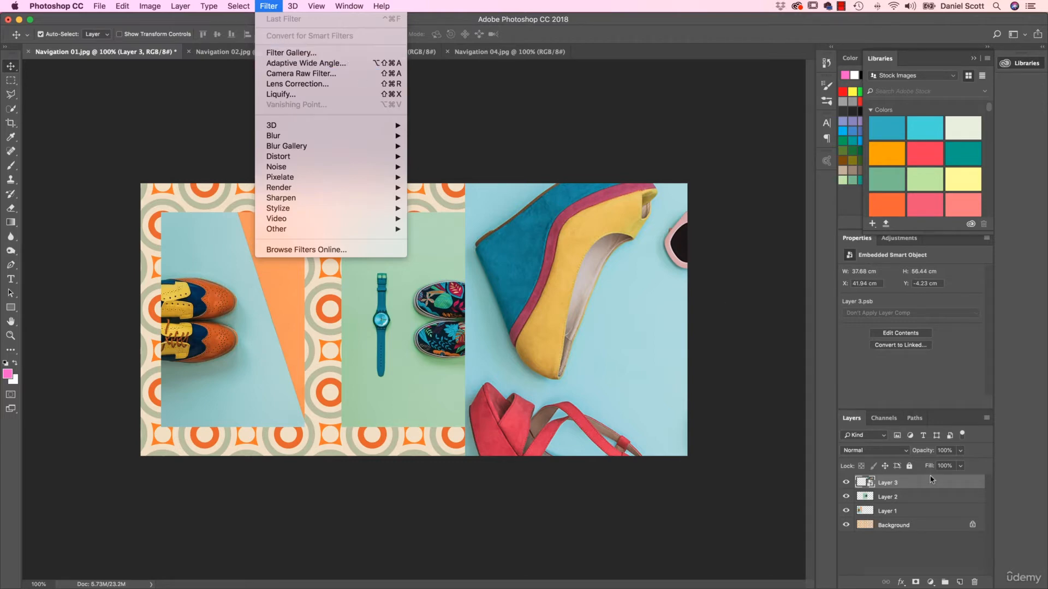
{"action": "left_click", "coordinate": [896, 484]}
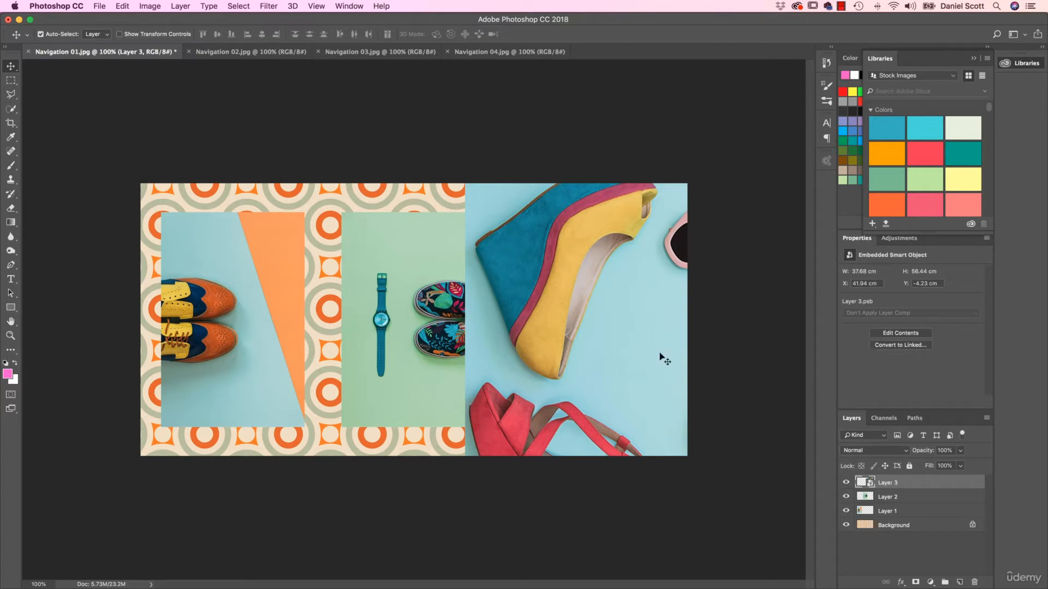
Shrink the Layer 3 Smart Object around its centre to about 1.91 by 2.86 cm with Free Transform
{"action": "key", "text": "super+t"}
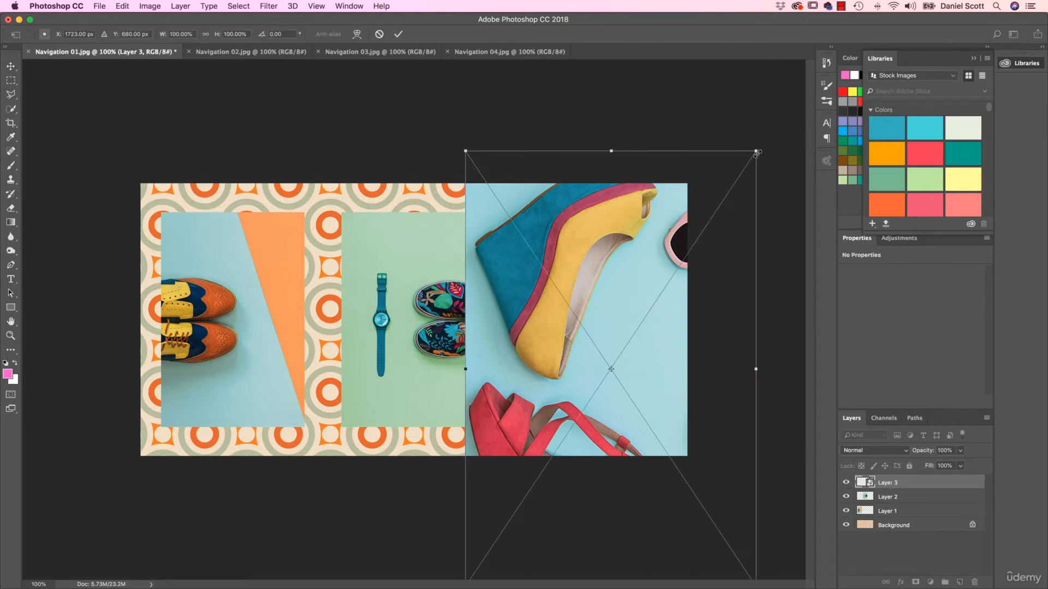
{"action": "left_click_drag", "start_coordinate": [756, 154], "coordinate": [609, 368]}
{"action": "key", "text": "Return"}
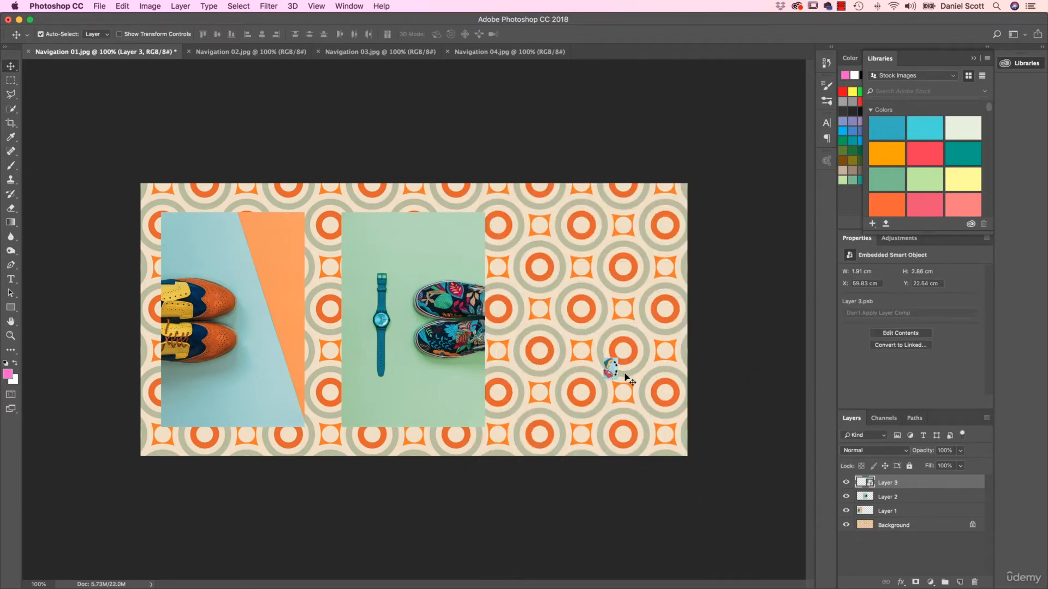
Try enlarging the tiny Layer 3 Smart Object to about 108% with Free Transform
{"action": "key", "text": "super+t"}
{"action": "left_click_drag", "start_coordinate": [618, 358], "coordinate": [765, 116]}
{"action": "left_click_drag", "start_coordinate": [670, 310], "coordinate": [687, 289]}
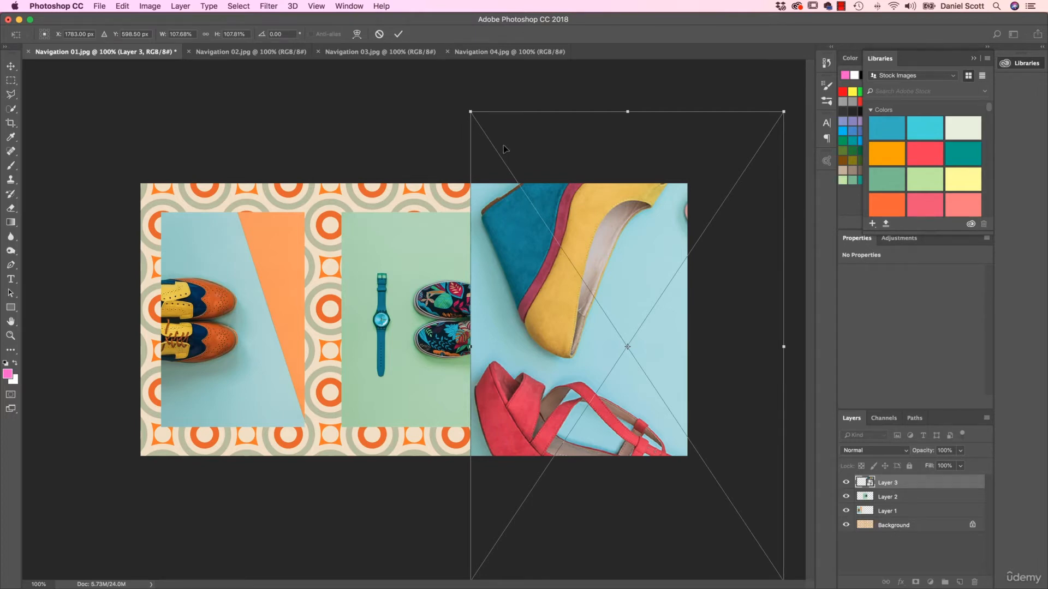
{"action": "key", "text": "Escape"}
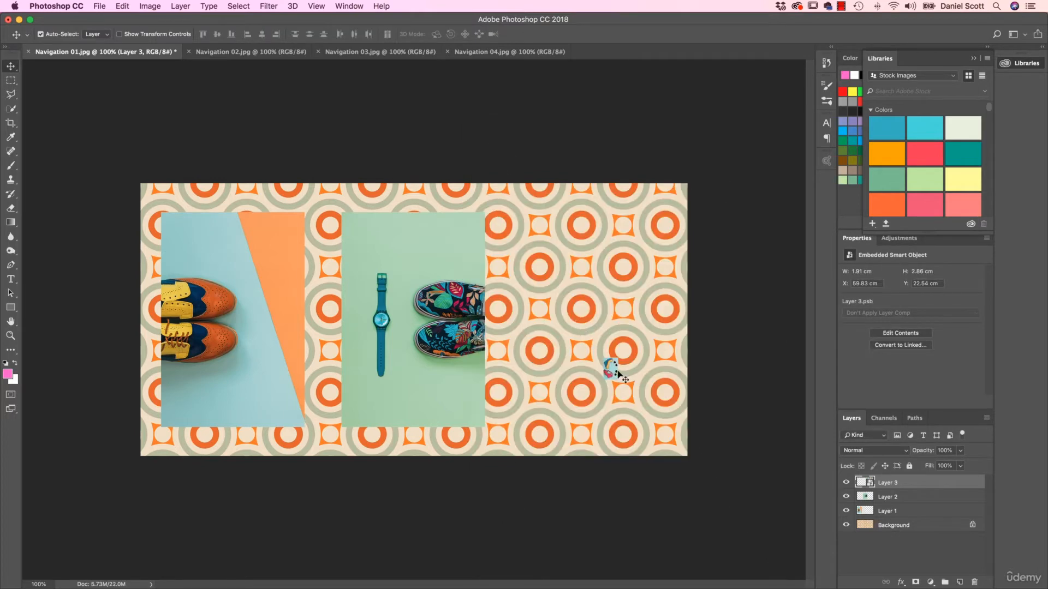
Move the tiny Layer 3 Smart Object to the lower-right corner of the canvas and rasterize the layer
{"action": "left_click_drag", "start_coordinate": [613, 370], "coordinate": [673, 439]}
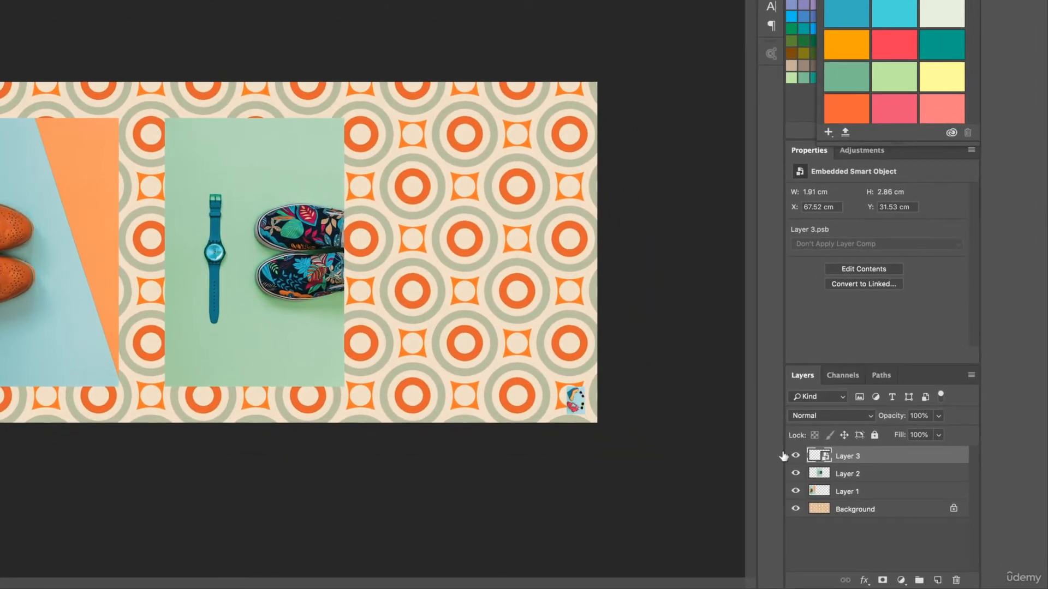
{"action": "right_click", "coordinate": [845, 457]}
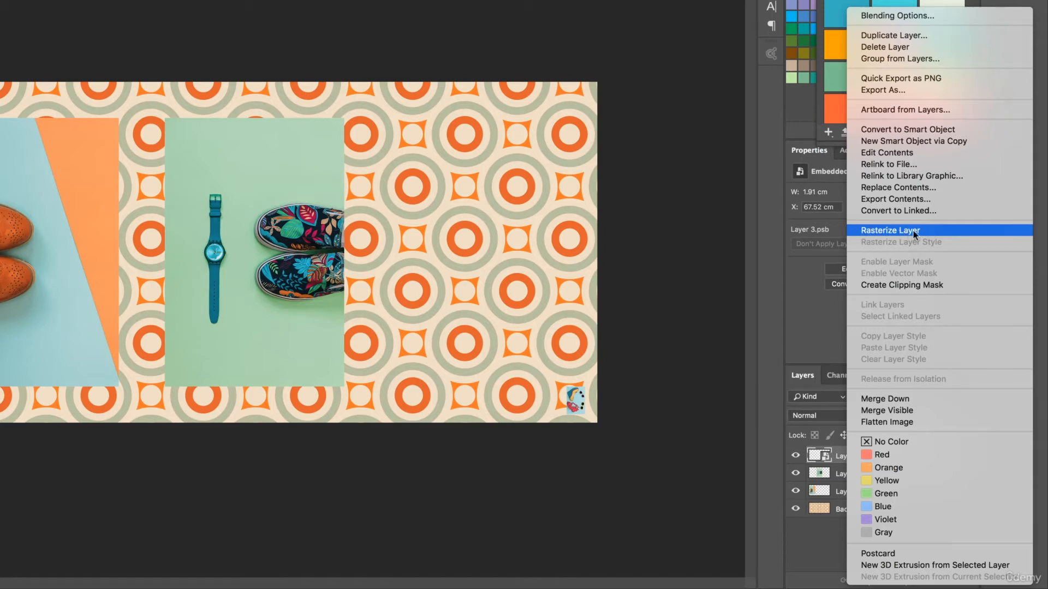
{"action": "left_click", "coordinate": [886, 236]}
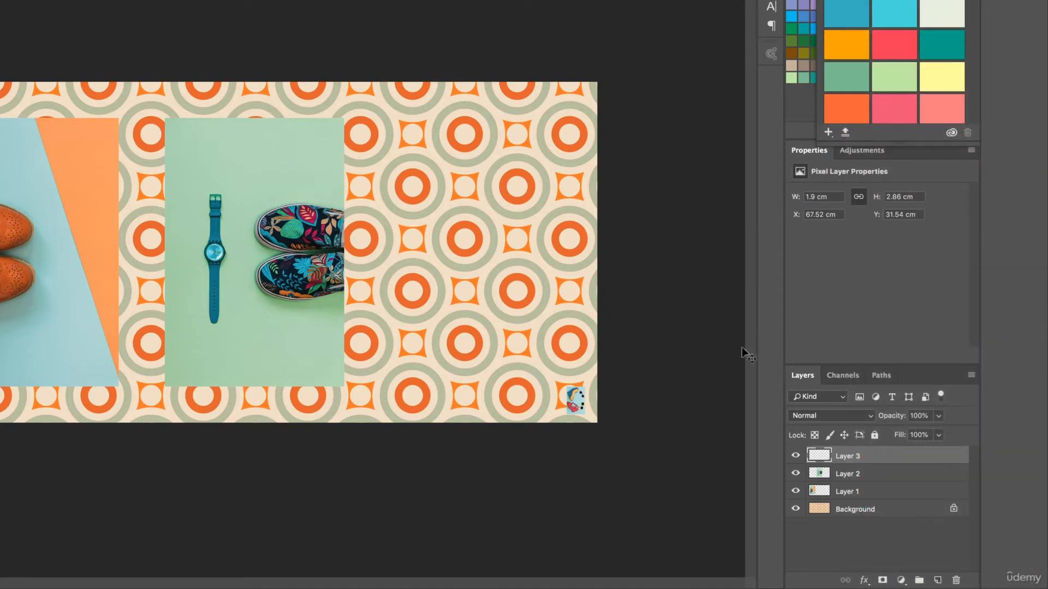
Enlarge the rasterized Layer 3 to about 19.16 by 28.75 cm on the right side of the canvas
{"action": "key", "text": "ctrl+t"}
{"action": "left_click_drag", "start_coordinate": [562, 394], "coordinate": [332, 197]}
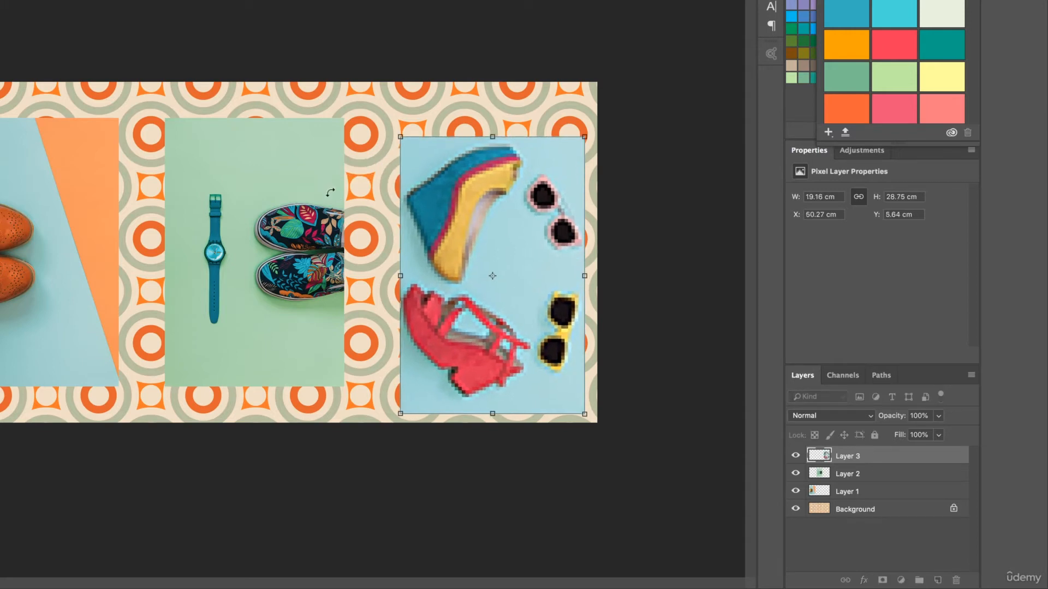
{"action": "key", "text": "Return"}
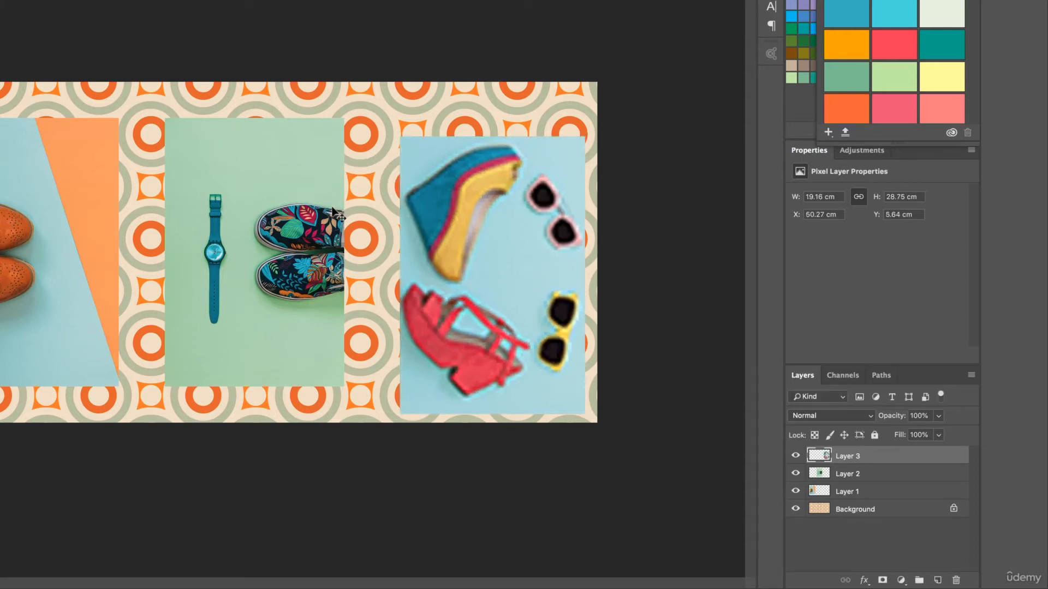
Undo the enlargement and rasterization of Layer 3, going back to the tiny Smart Object in the canvas's lower-right corner
{"action": "key", "text": "ctrl"}
{"action": "key", "text": "ctrl+z"}
{"action": "key", "text": "ctrl+z"}
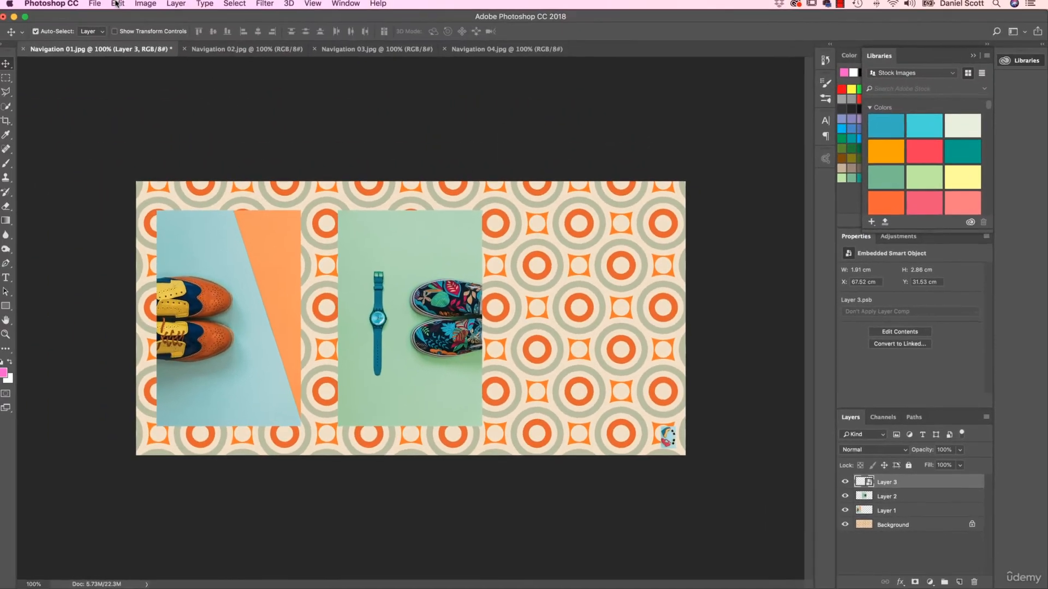
{"action": "left_click", "coordinate": [122, 6]}
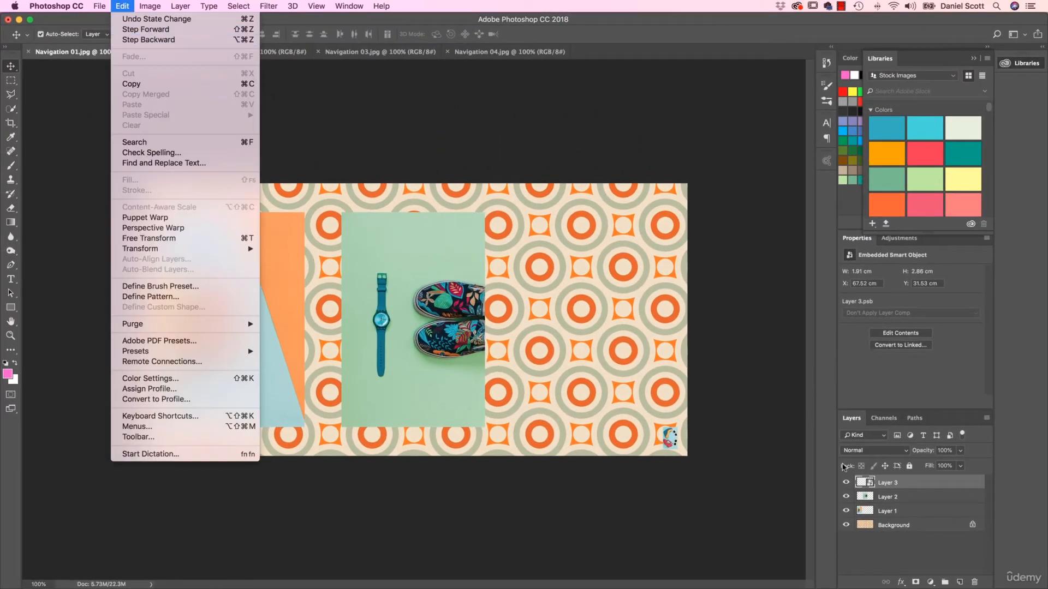
{"action": "left_click", "coordinate": [872, 482]}
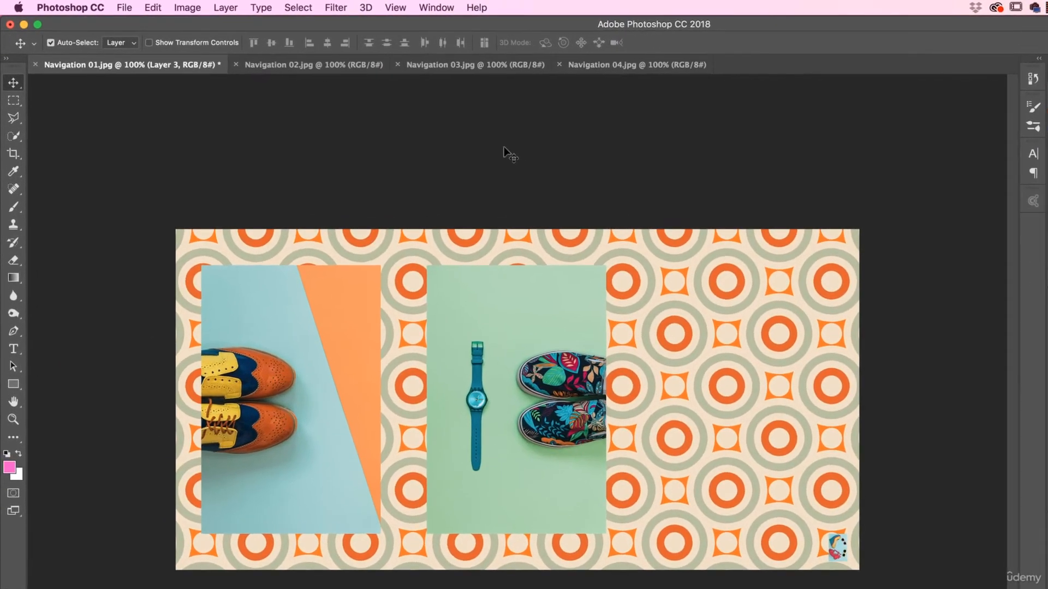
{"action": "left_click", "coordinate": [323, 6]}
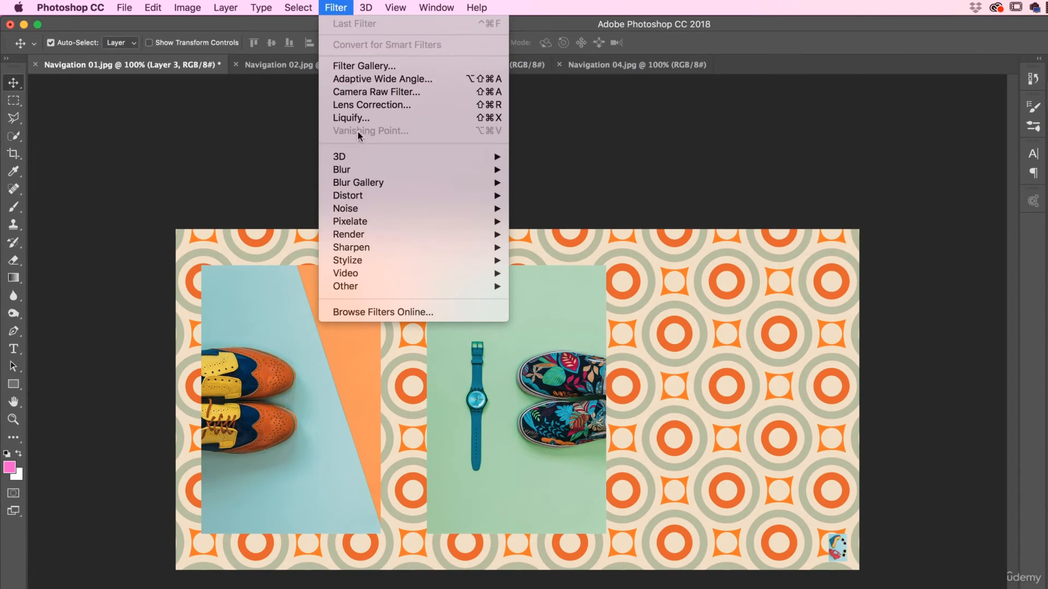
{"action": "mouse_move", "coordinate": [362, 159]}
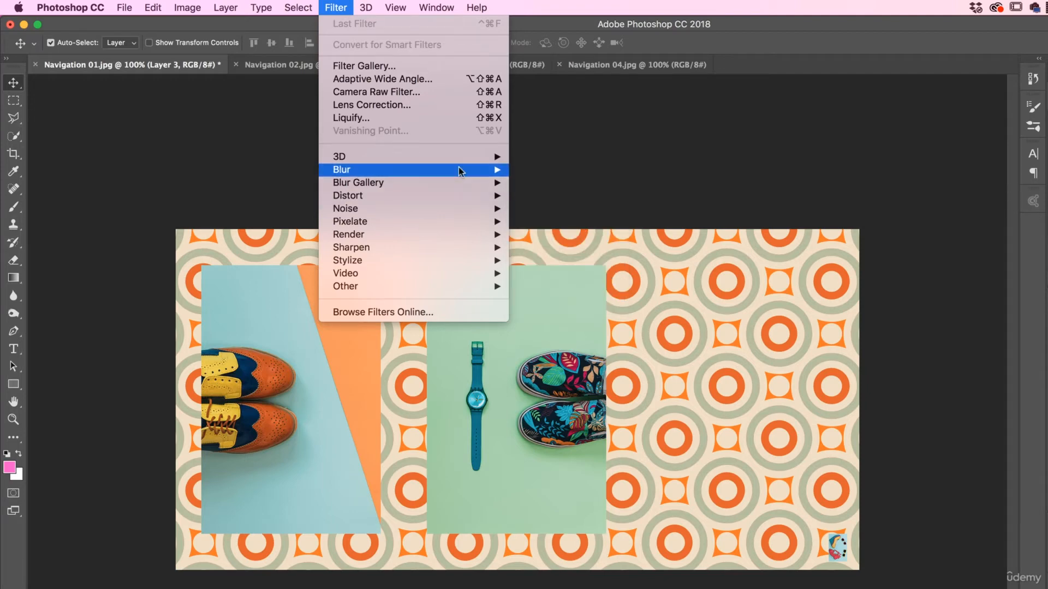
{"action": "mouse_move", "coordinate": [460, 184]}
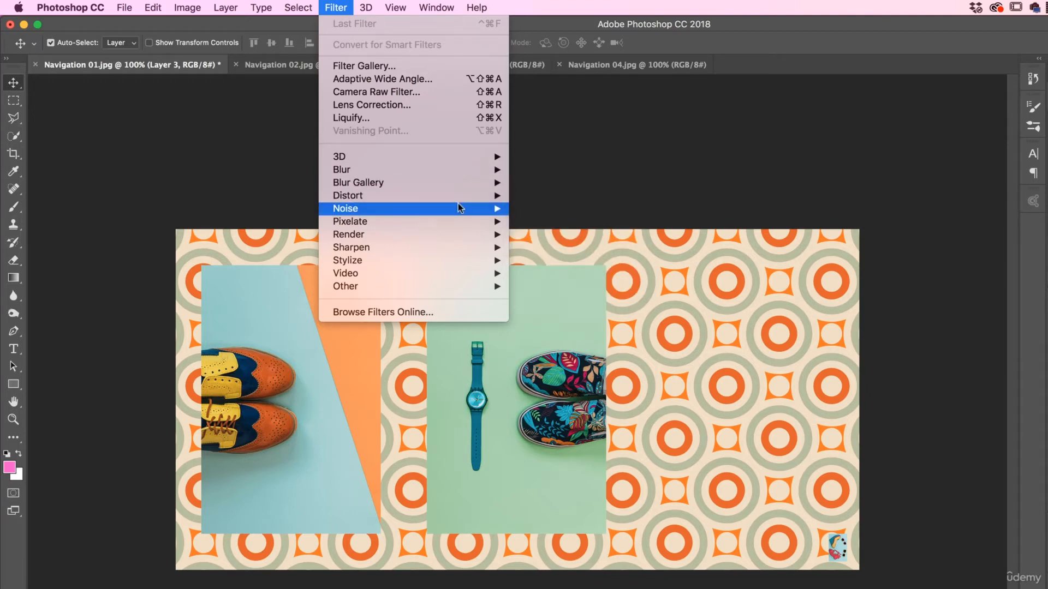
{"action": "mouse_move", "coordinate": [456, 218]}
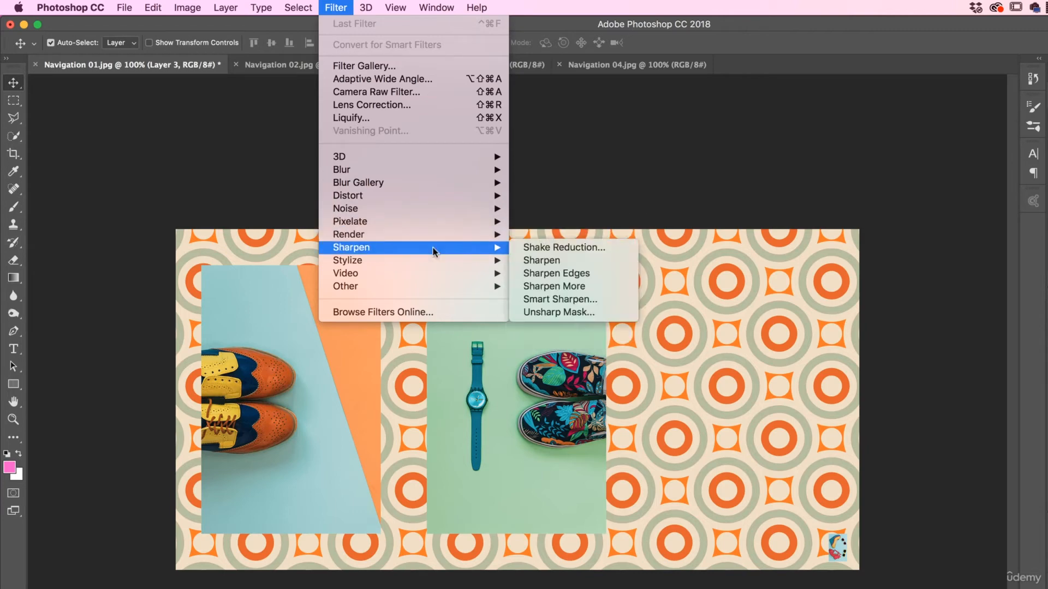
{"action": "mouse_move", "coordinate": [435, 233]}
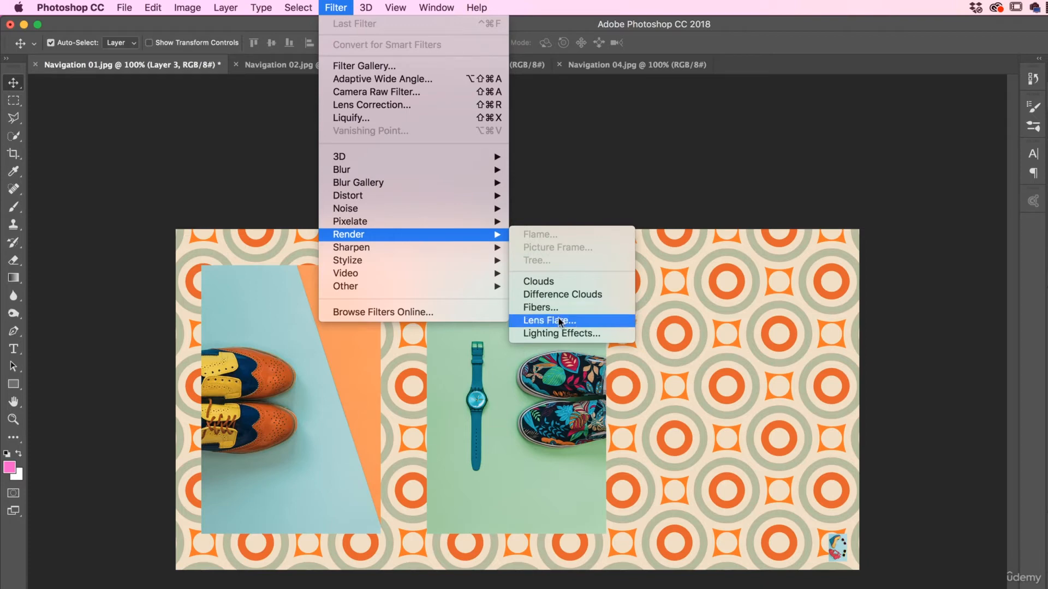
{"action": "left_click", "coordinate": [758, 322]}
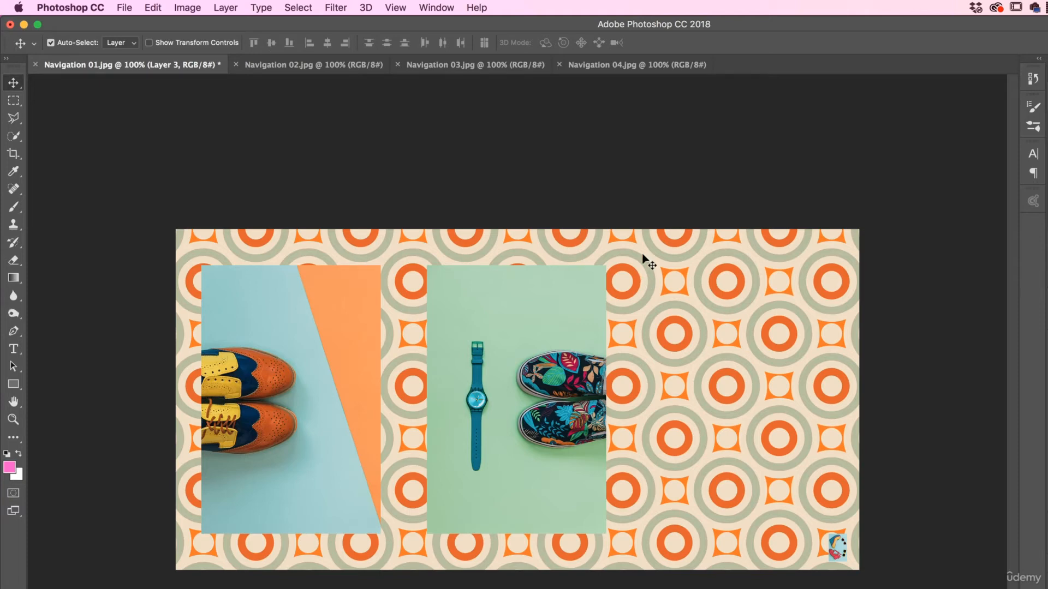
Switch to Illustrator and examine the low-top sneaker up close in outline view at 300% zoom
{"action": "key", "text": "super"}
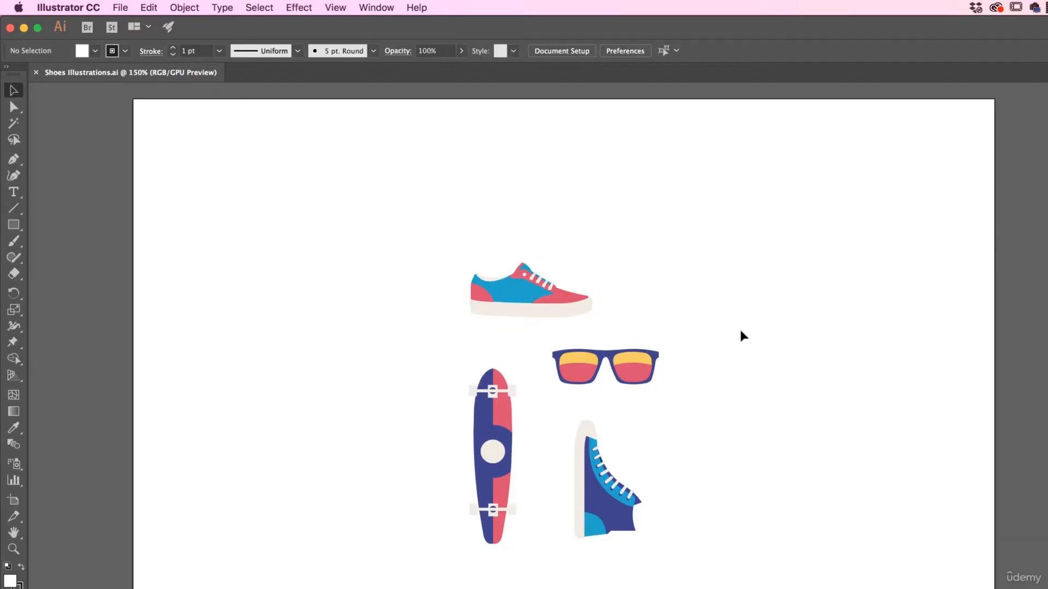
{"action": "left_click", "coordinate": [532, 305]}
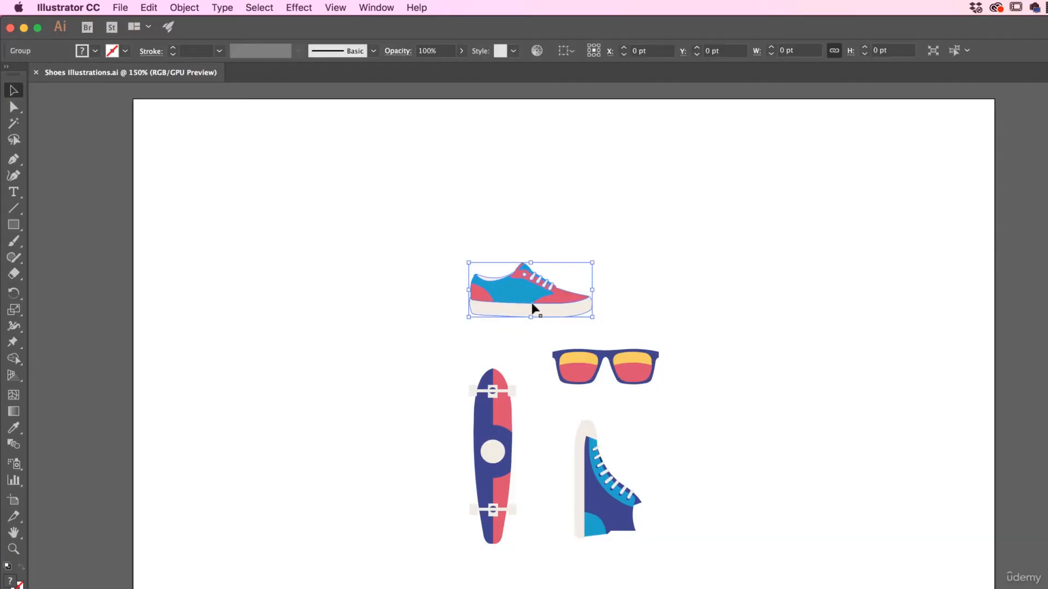
{"action": "left_click", "coordinate": [692, 299]}
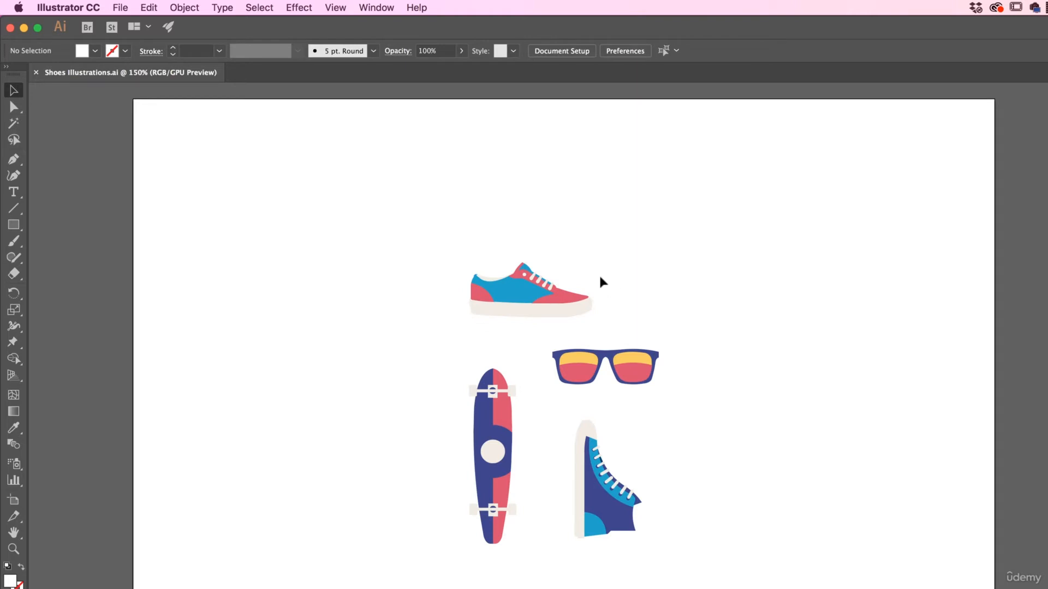
{"action": "key", "text": "super+y"}
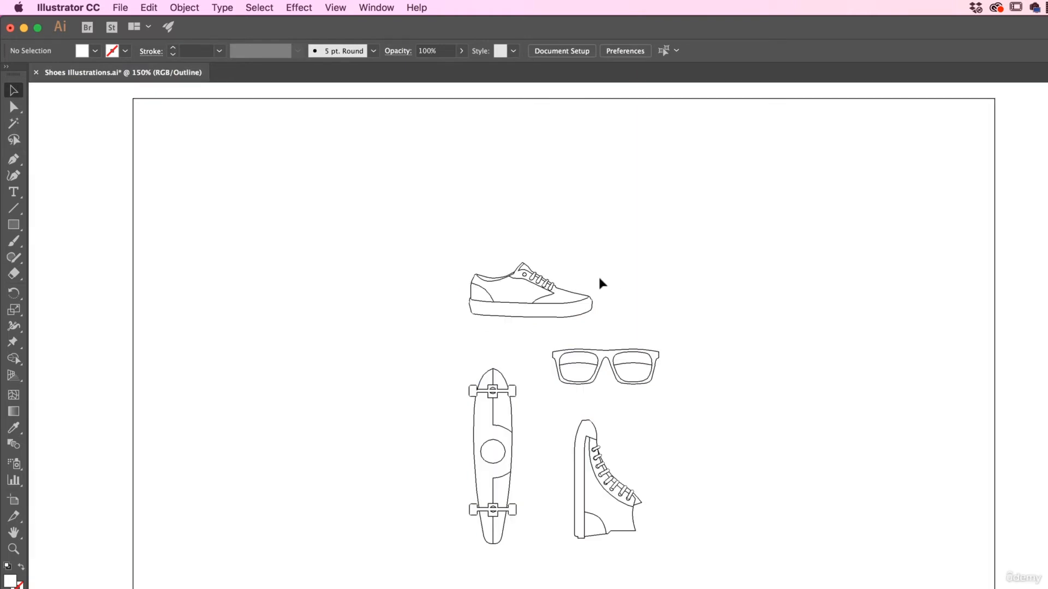
{"action": "key", "text": "super+equal"}
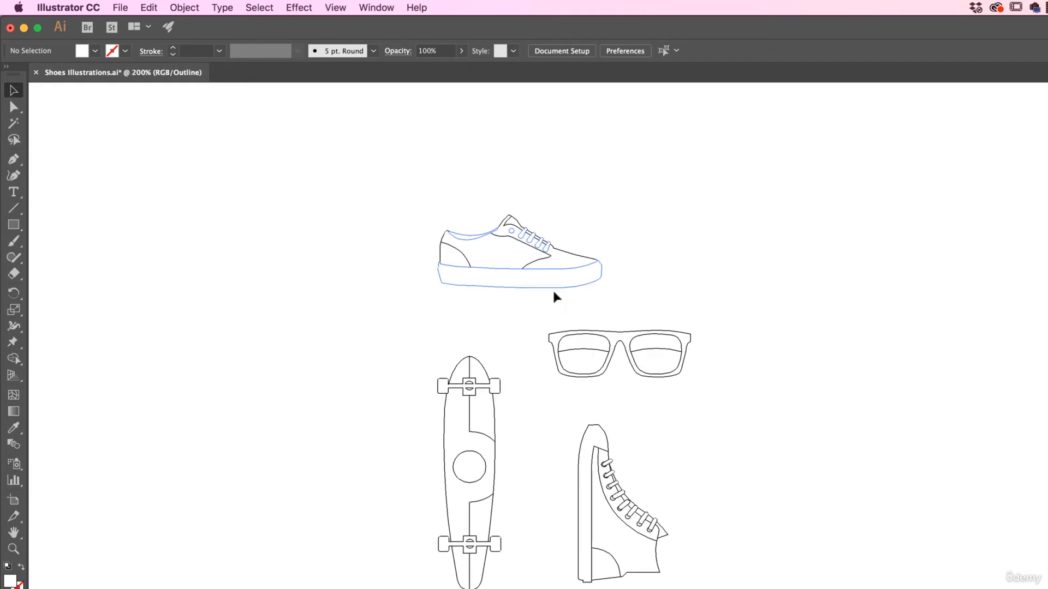
{"action": "key", "text": "super+equal"}
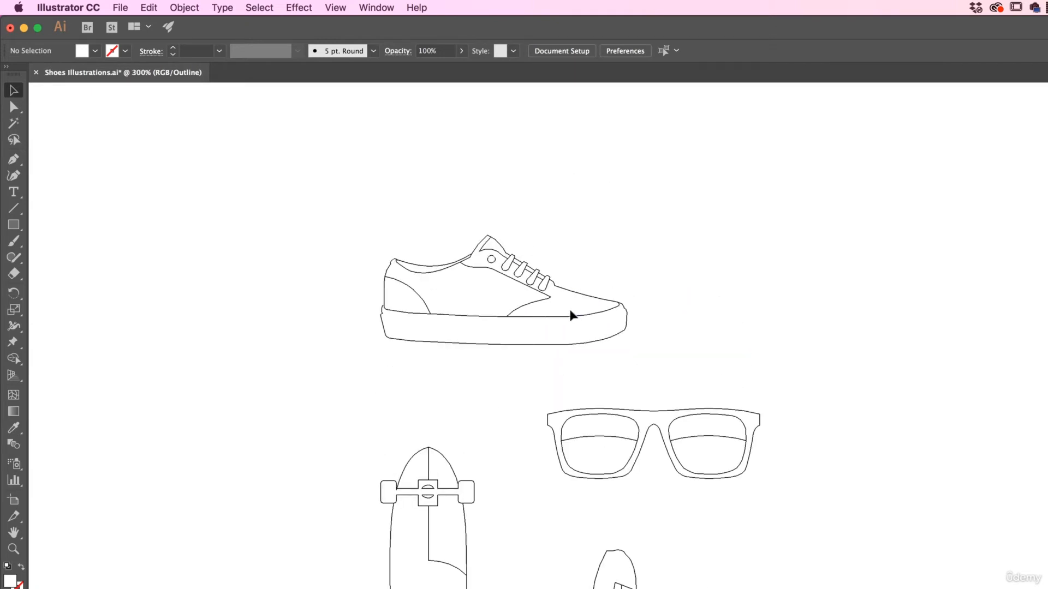
Examine the low-top sneaker's anchor points with Direct Selection, then restore the colour preview and select the sneaker group
{"action": "key", "text": "a"}
{"action": "left_click_drag", "start_coordinate": [676, 198], "coordinate": [304, 382]}
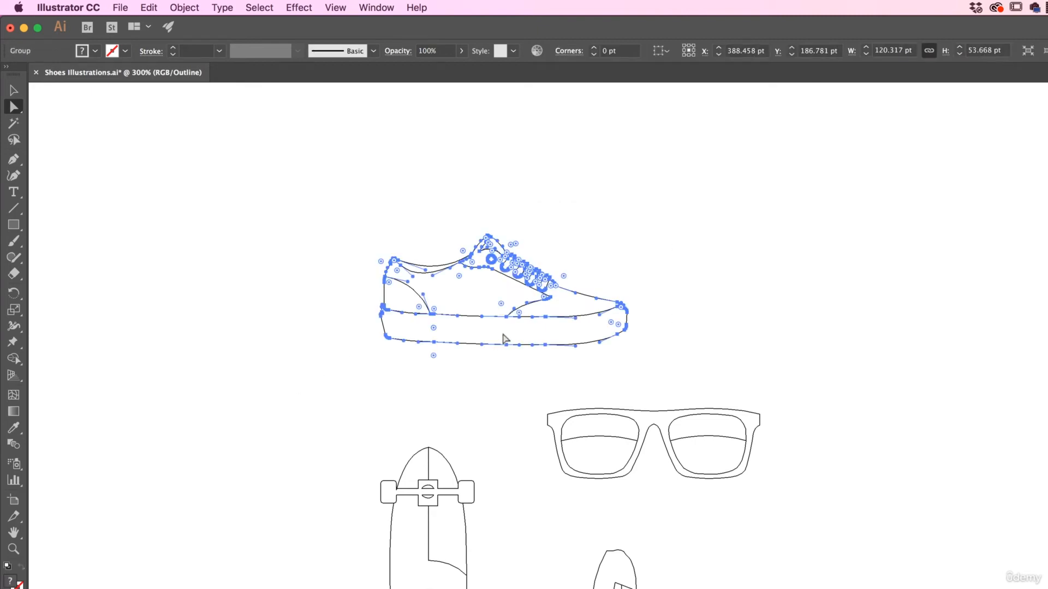
{"action": "key", "text": "v"}
{"action": "left_click", "coordinate": [745, 339]}
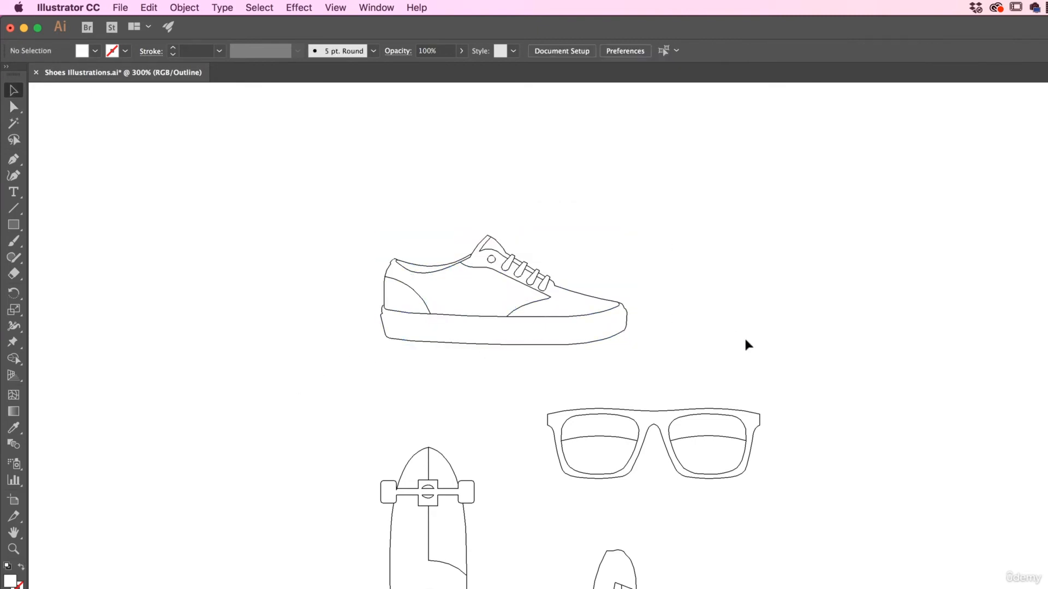
{"action": "key", "text": "super+y"}
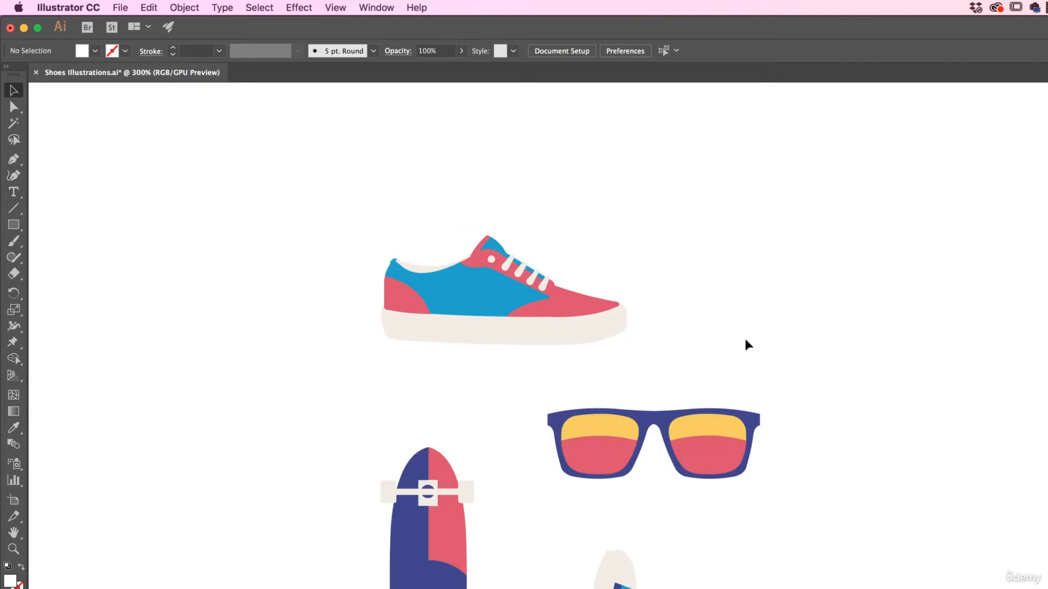
{"action": "left_click", "coordinate": [573, 332]}
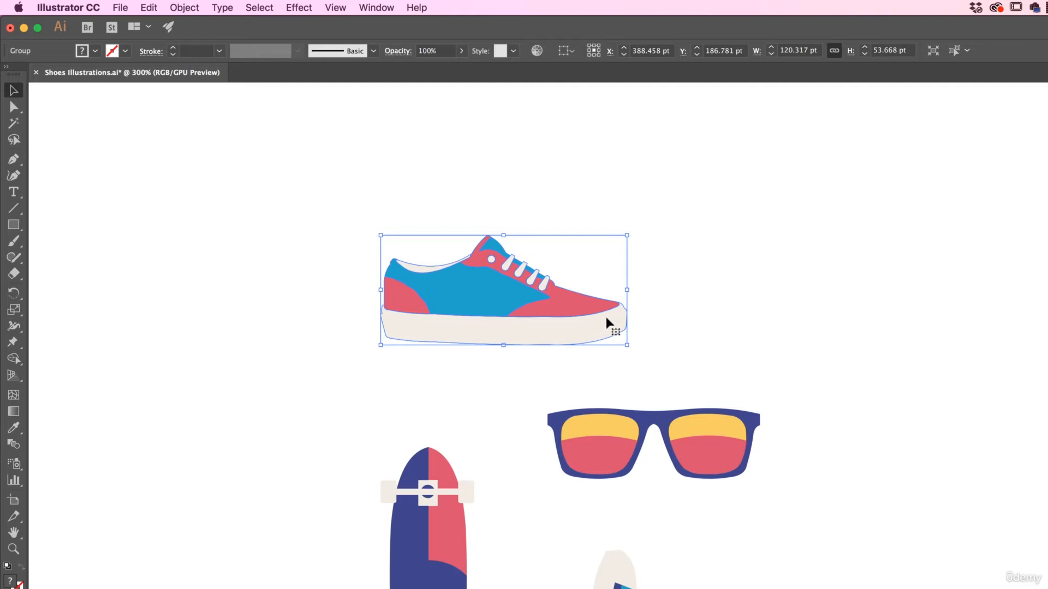
Switch to Photoshop, examine the individual pixels of the patterned shoes photo at 12800% zoom, and fit the canvas to the window
{"action": "key", "text": "a"}
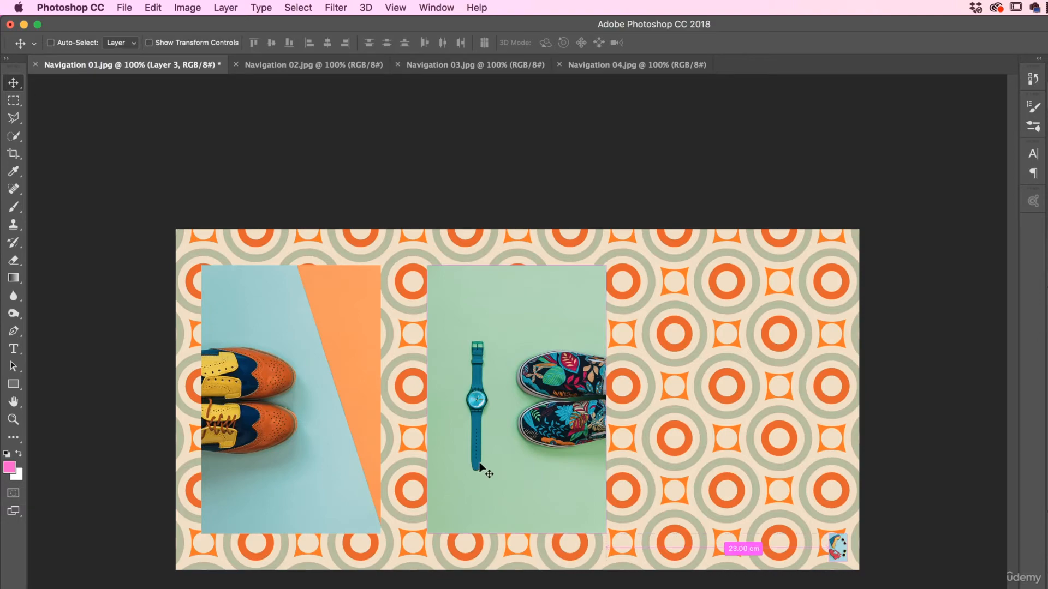
{"action": "key", "text": "super+plus"}
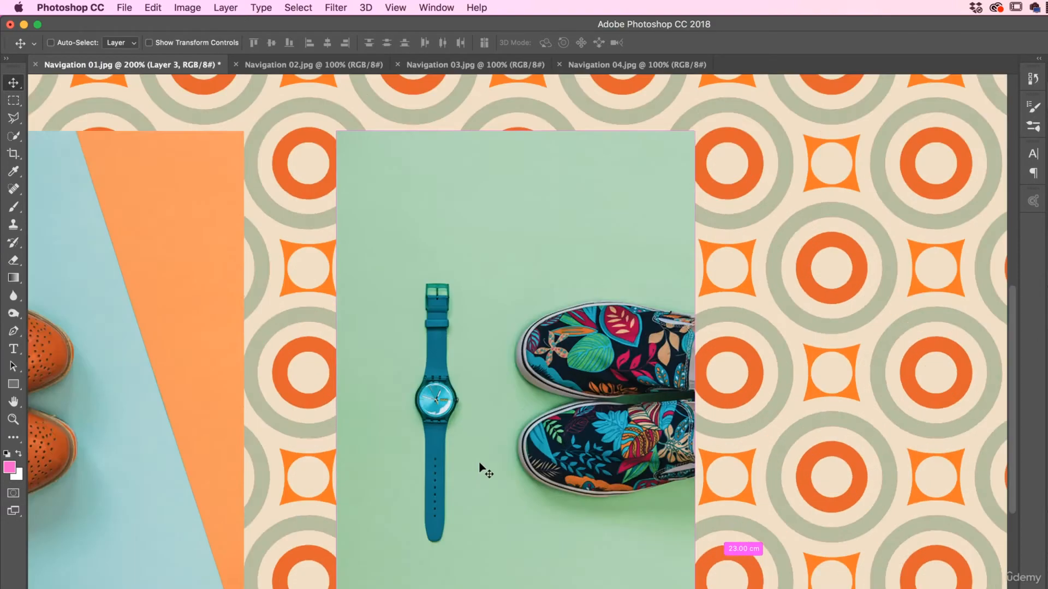
{"action": "key", "text": "super+plus"}
{"action": "key", "text": "super+plus"}
{"action": "key", "text": "super+plus"}
{"action": "key", "text": "super+plus"}
{"action": "key", "text": "super+plus"}
{"action": "key", "text": "super+plus"}
{"action": "key", "text": "super+plus"}
{"action": "key", "text": "super+plus"}
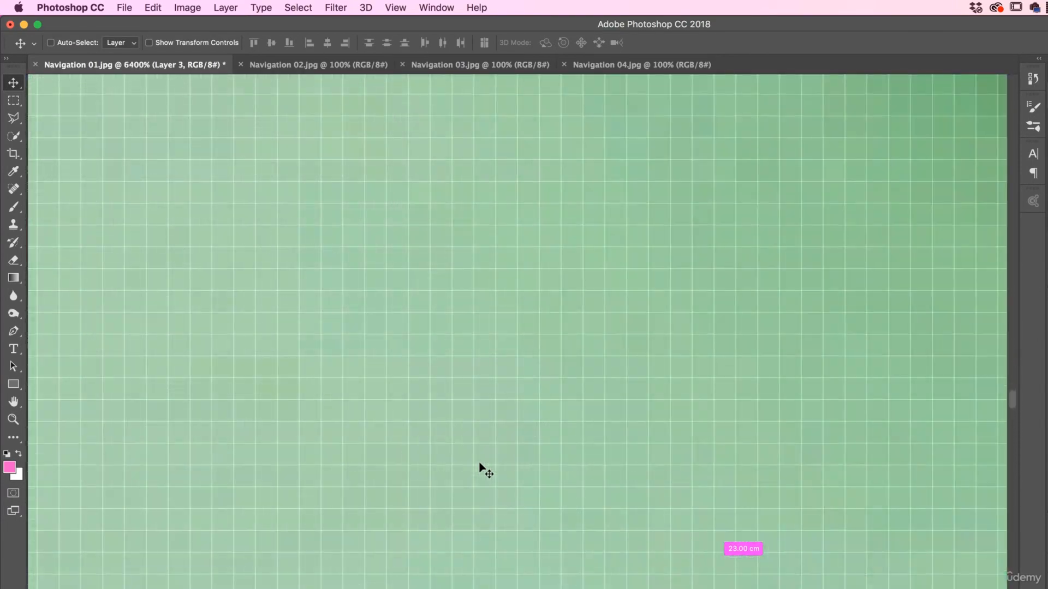
{"action": "key", "text": "super+plus"}
{"action": "key", "text": "space"}
{"action": "left_click_drag", "start_coordinate": [711, 248], "coordinate": [533, 461]}
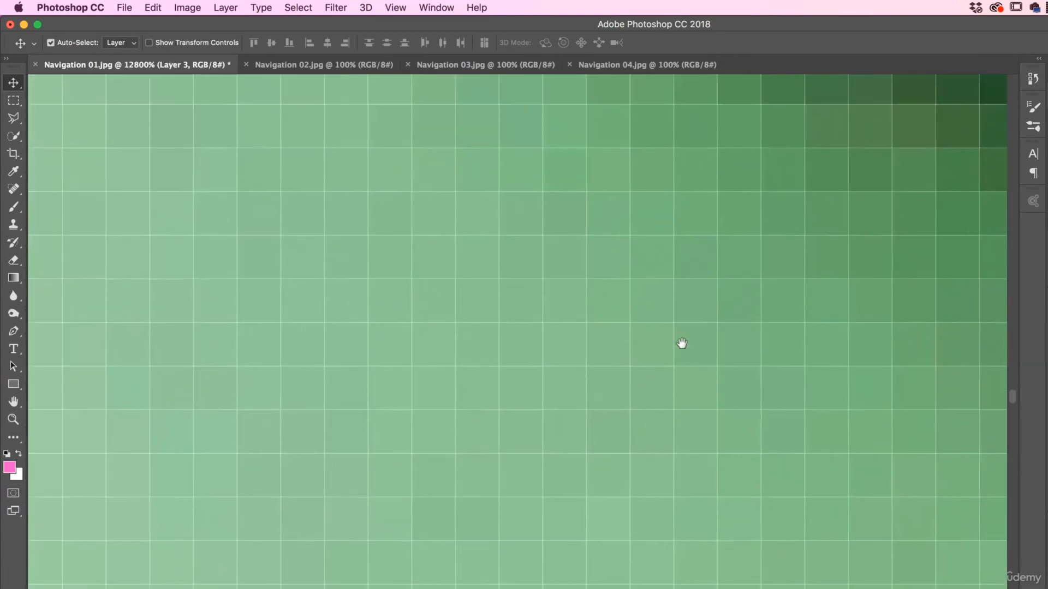
{"action": "left_click_drag", "start_coordinate": [682, 343], "coordinate": [482, 508]}
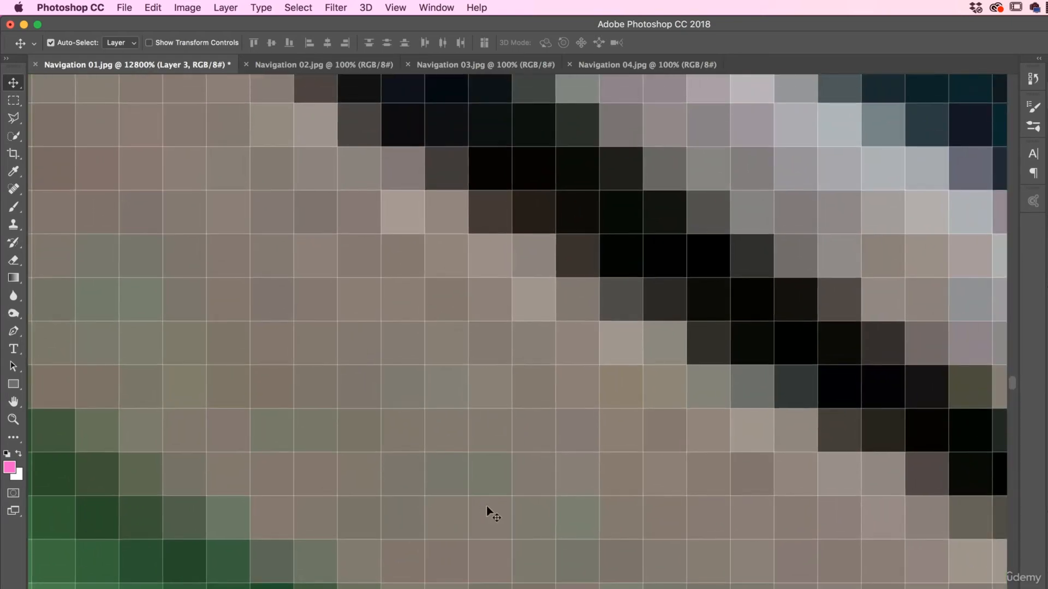
{"action": "key", "text": "super+0"}
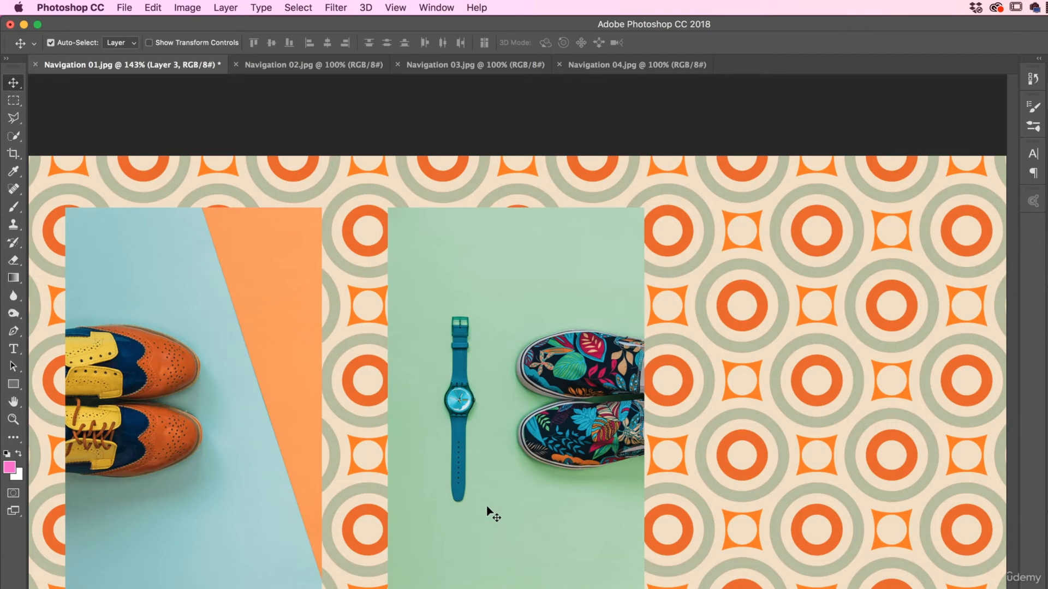
Switch to Illustrator and copy the low-top sneaker illustration
{"action": "key", "text": "super"}
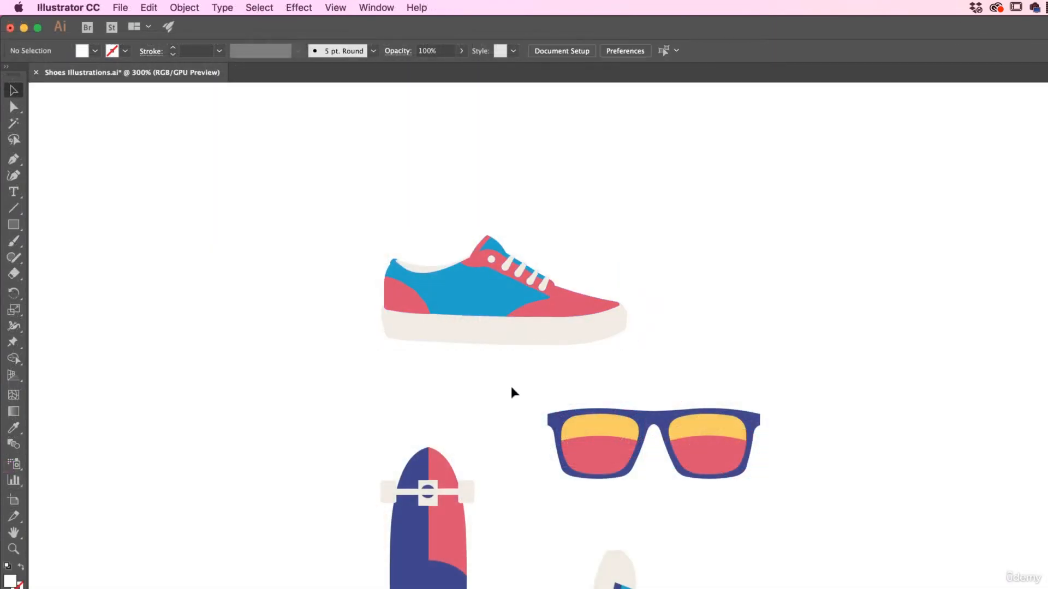
{"action": "left_click_drag", "start_coordinate": [511, 389], "coordinate": [831, 500]}
{"action": "left_click_drag", "start_coordinate": [667, 258], "coordinate": [368, 369]}
{"action": "key", "text": "super+c"}
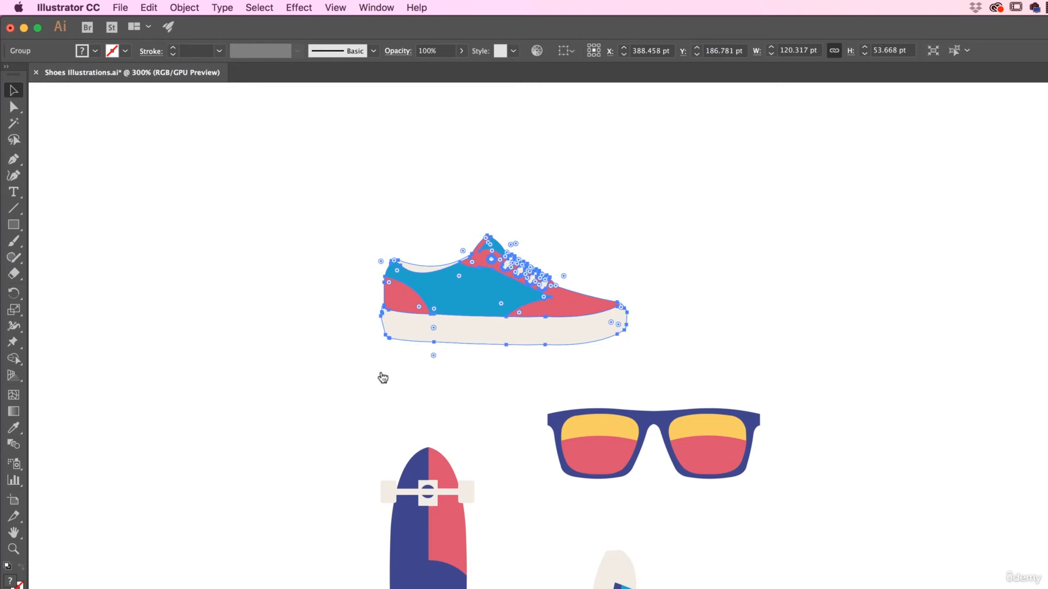
Switch to Photoshop and paste the sneaker as a Smart Object about 3.42 by 1.52 cm in the green photo's lower-left corner
{"action": "key", "text": "super+Tab"}
{"action": "key", "text": "super+v"}
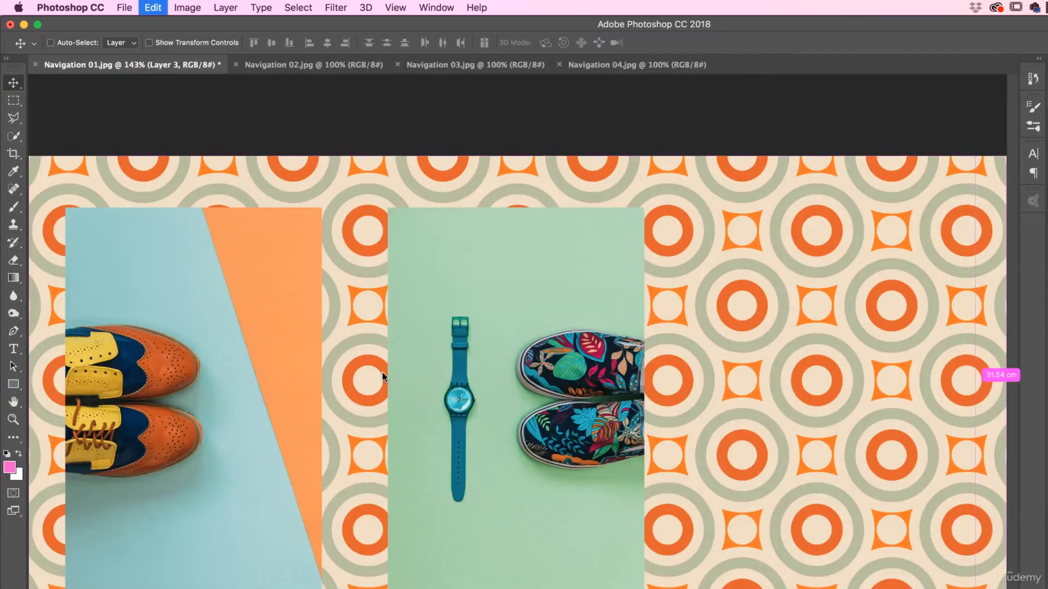
{"action": "left_click", "coordinate": [607, 339]}
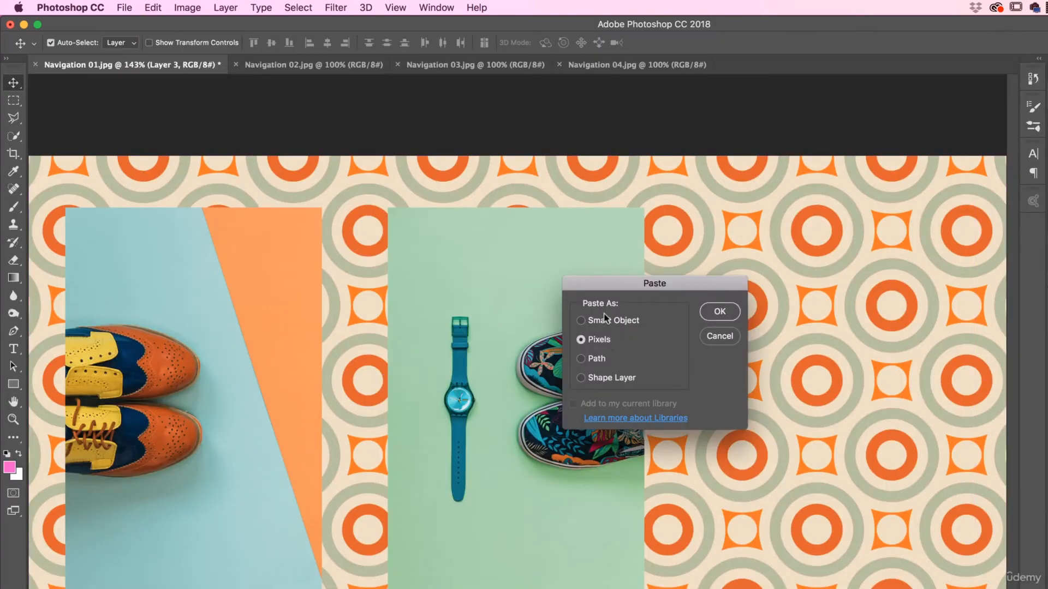
{"action": "left_click", "coordinate": [581, 321]}
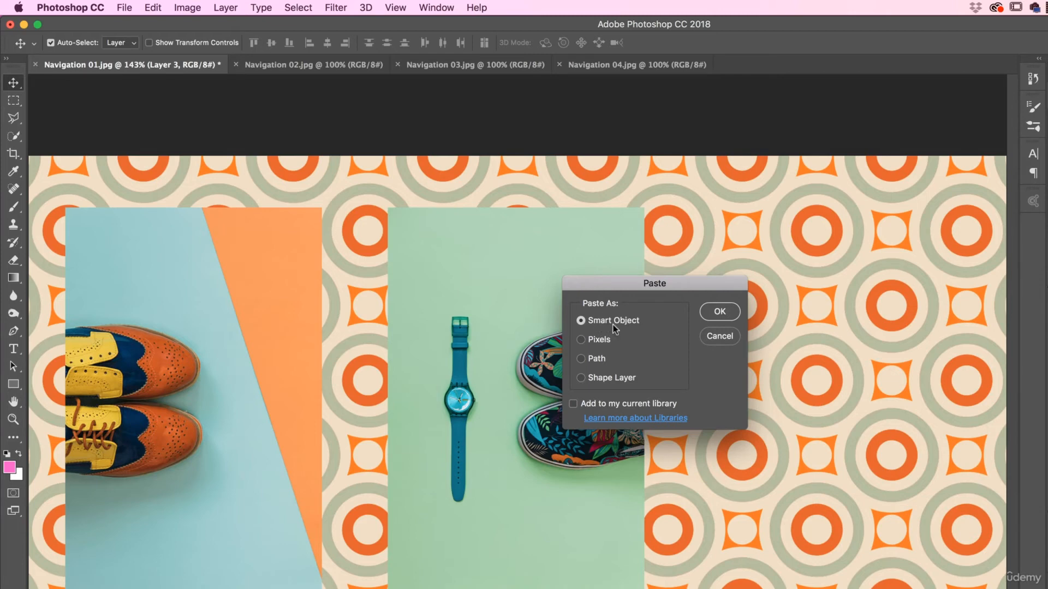
{"action": "left_click", "coordinate": [712, 312]}
{"action": "left_click_drag", "start_coordinate": [546, 386], "coordinate": [443, 571]}
{"action": "key", "text": "Return"}
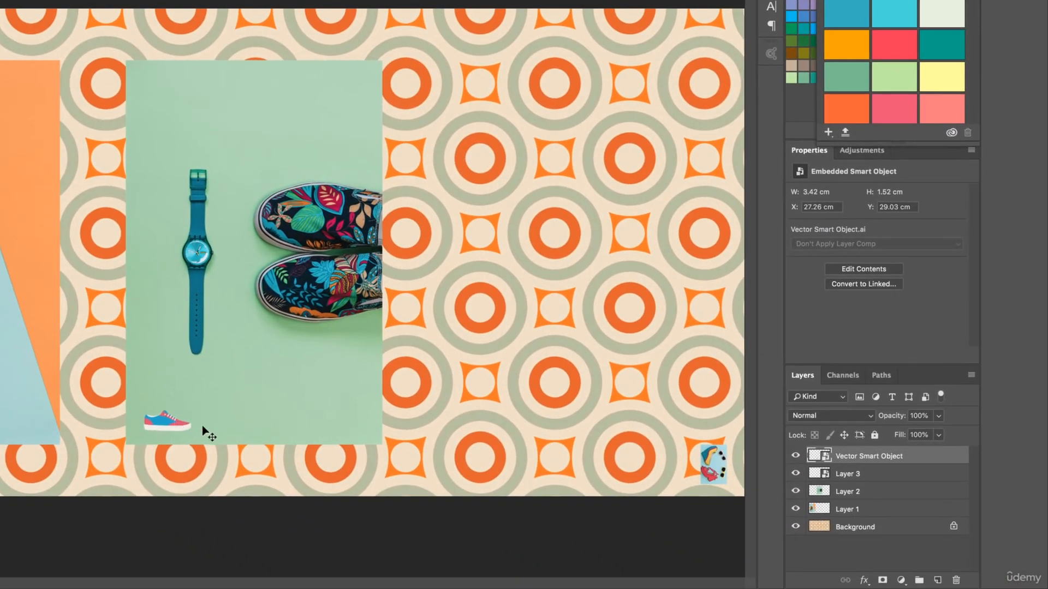
Duplicate the Vector Smart Object layer as Vector Smart Object copy within Navigation 01.jpg
{"action": "right_click", "coordinate": [866, 458]}
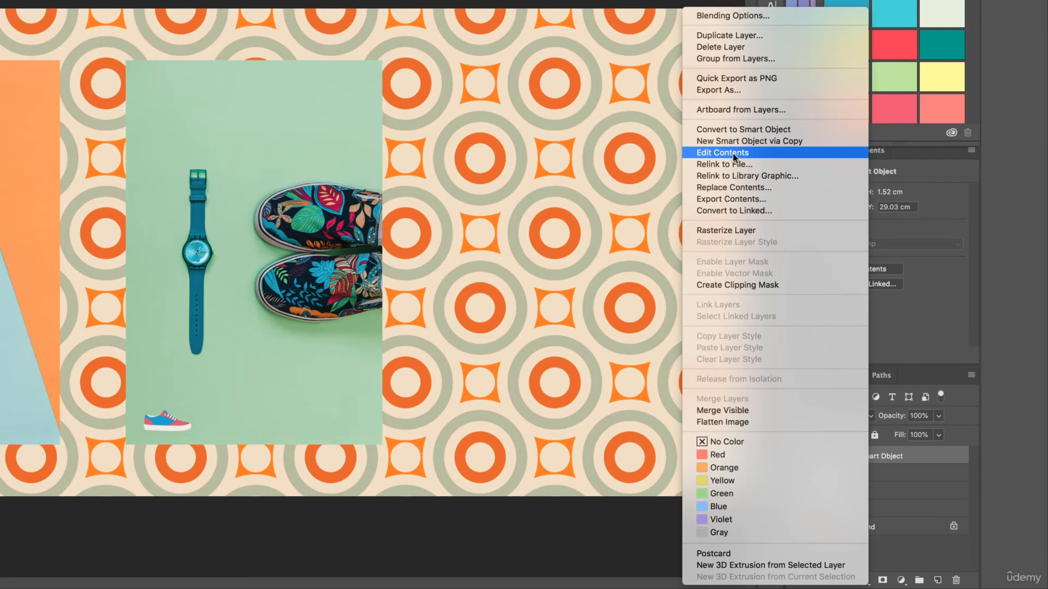
{"action": "left_click", "coordinate": [729, 34]}
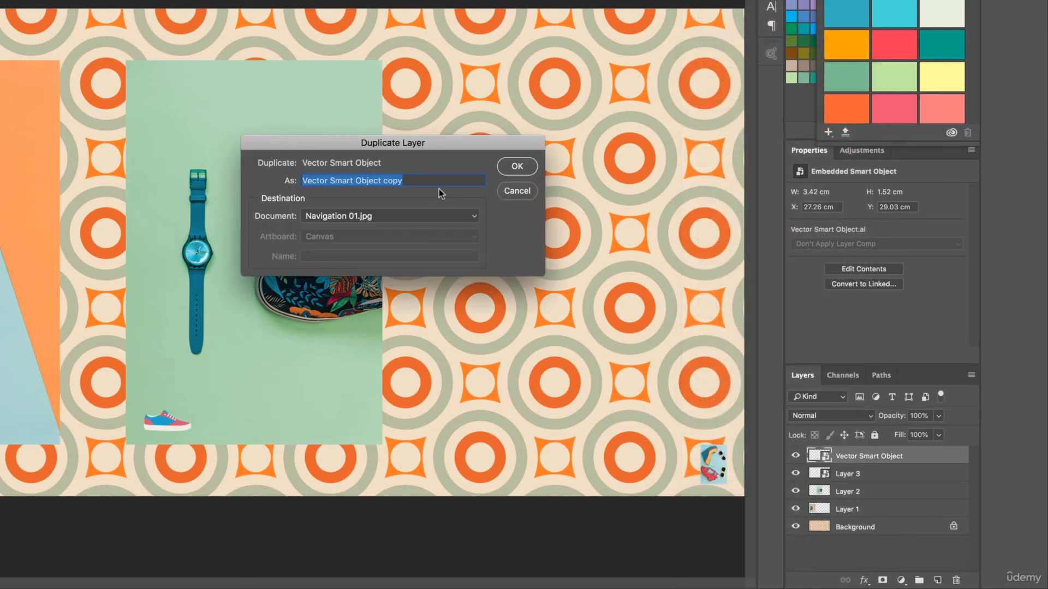
{"action": "left_click", "coordinate": [517, 167]}
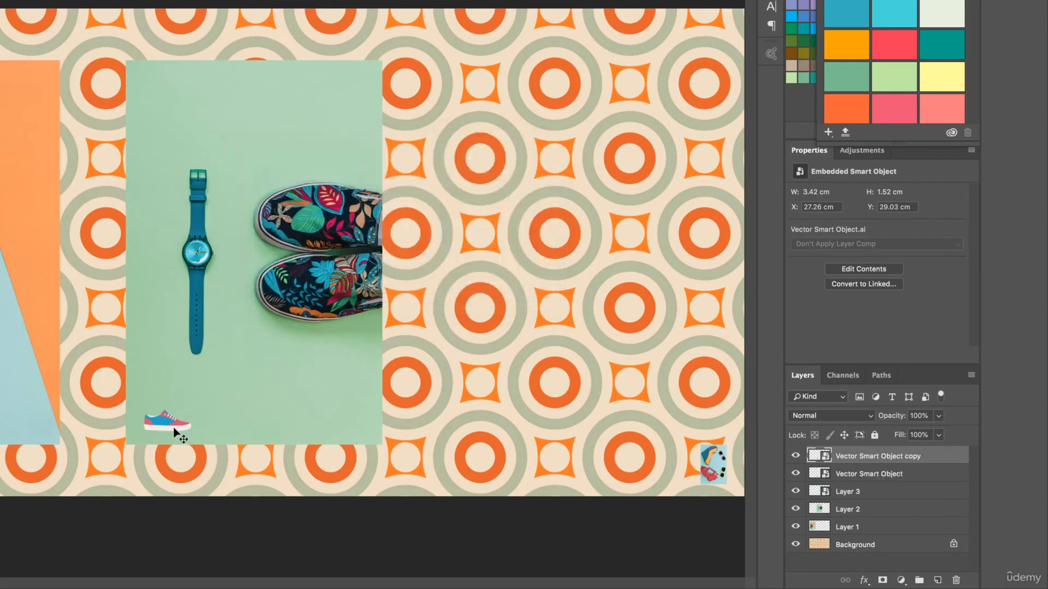
Enlarge the duplicated sneaker Smart Object to about 179.21 by 79.38 cm so it covers most of the canvas, placing it at X -85.26, Y -27.65 cm
{"action": "left_click_drag", "start_coordinate": [175, 431], "coordinate": [521, 238]}
{"action": "key", "text": "ctrl+t"}
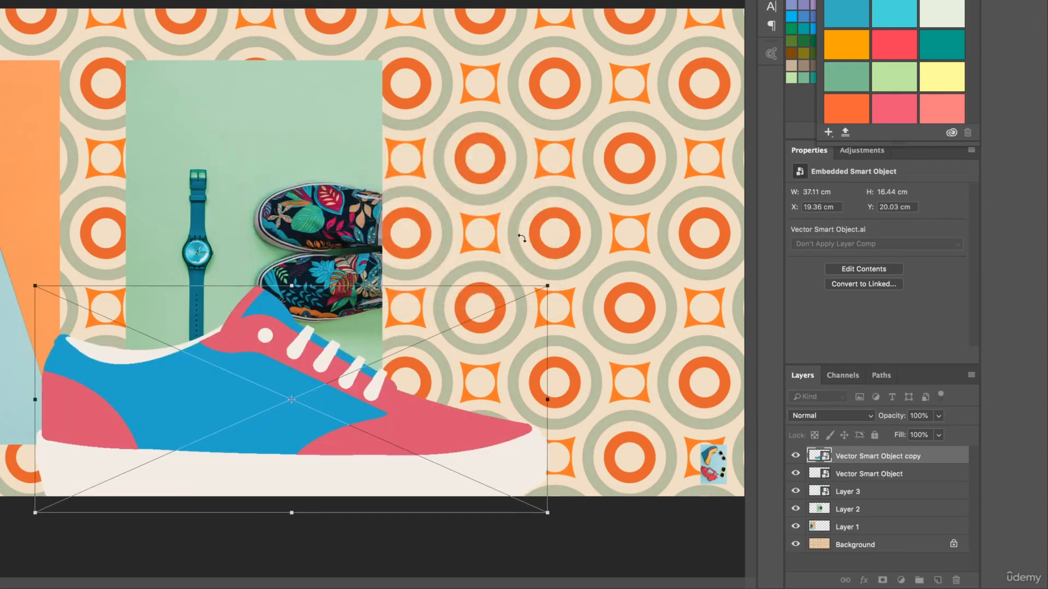
{"action": "key", "text": "ctrl+minus"}
{"action": "key", "text": "ctrl+minus"}
{"action": "key", "text": "ctrl+minus"}
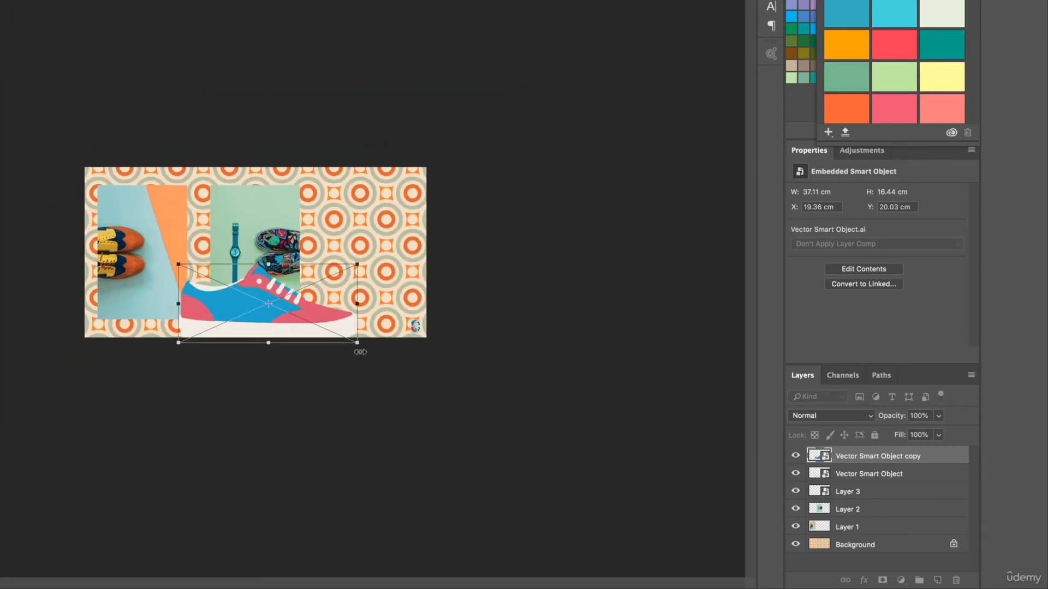
{"action": "left_click_drag", "start_coordinate": [358, 349], "coordinate": [703, 497]}
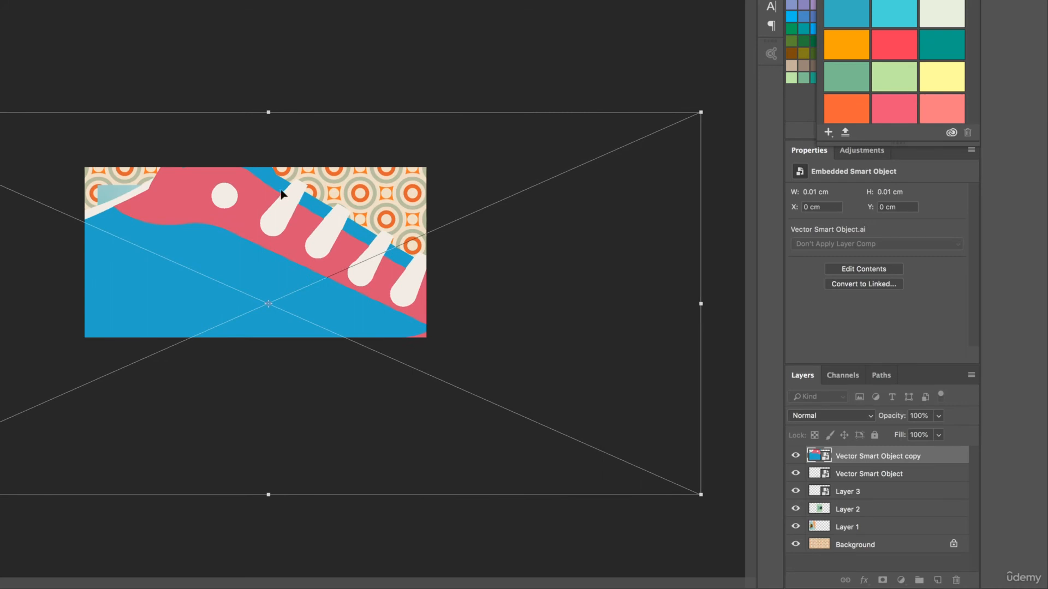
{"action": "left_click_drag", "start_coordinate": [379, 276], "coordinate": [220, 198]}
{"action": "key", "text": "Return"}
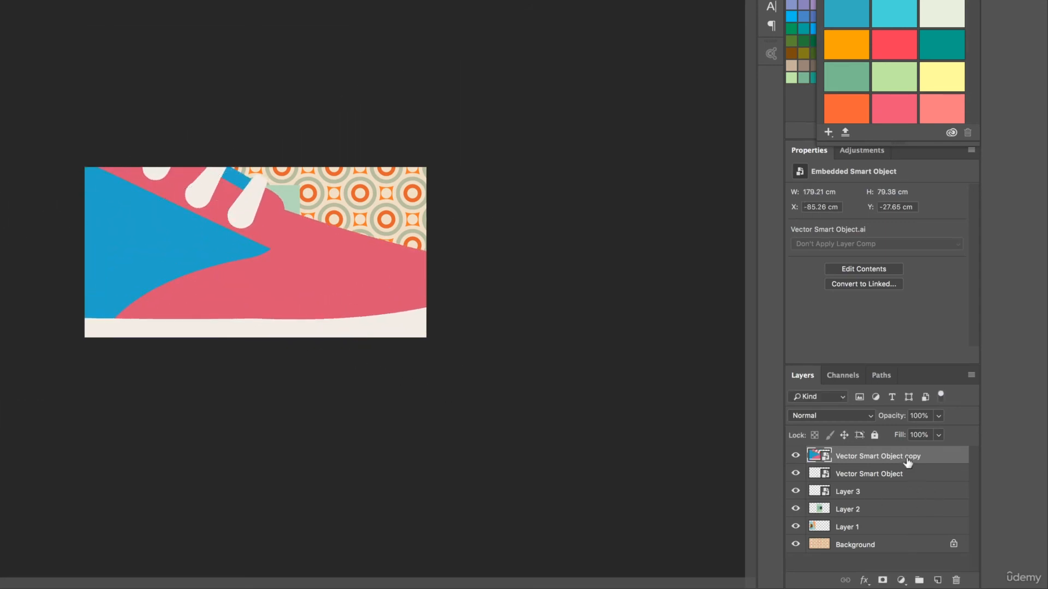
Place the Vector Smart Object copy layer directly above Background and shift the enlarged sneaker to about X -54.25 cm, Y -20.56 cm
{"action": "left_click_drag", "start_coordinate": [907, 462], "coordinate": [881, 530]}
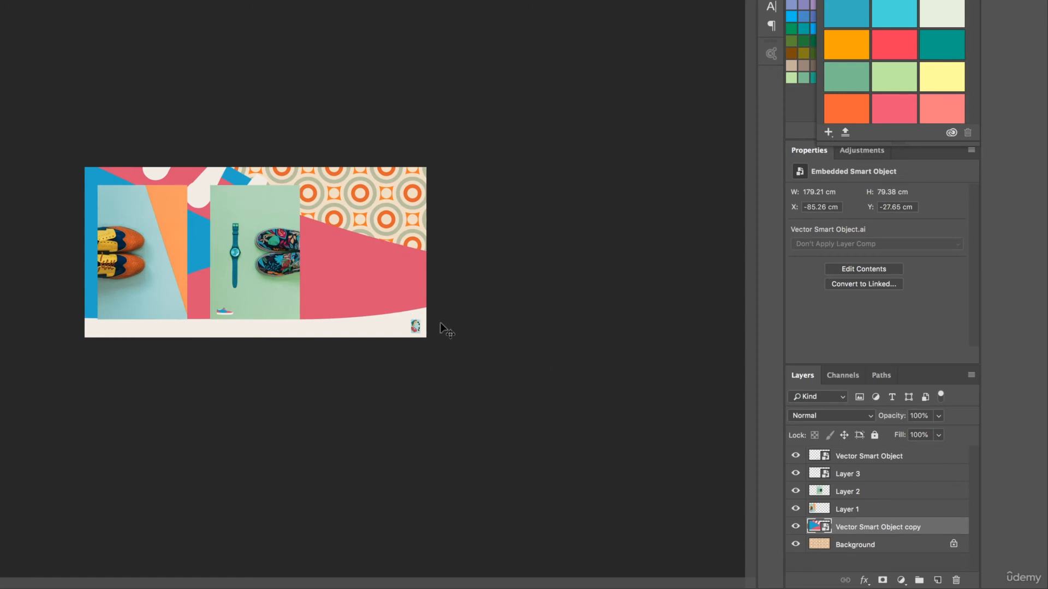
{"action": "left_click_drag", "start_coordinate": [441, 326], "coordinate": [543, 328]}
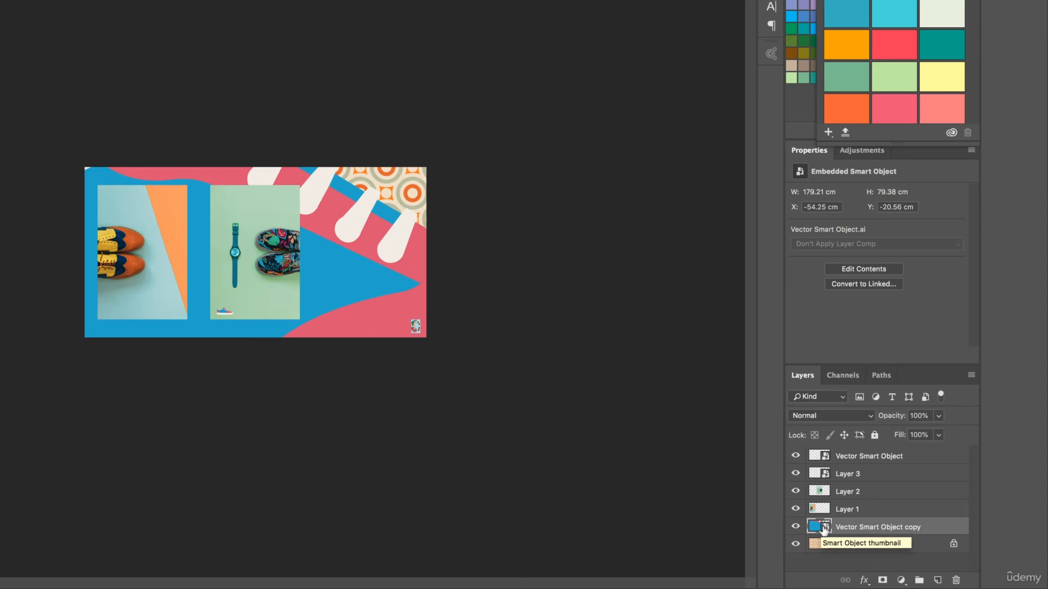
Open the enlarged sneaker's Smart Object contents in Illustrator and compare the embedded Vector Smart Object.ai with the original Shoes Illustrations.ai
{"action": "double_click", "coordinate": [823, 528]}
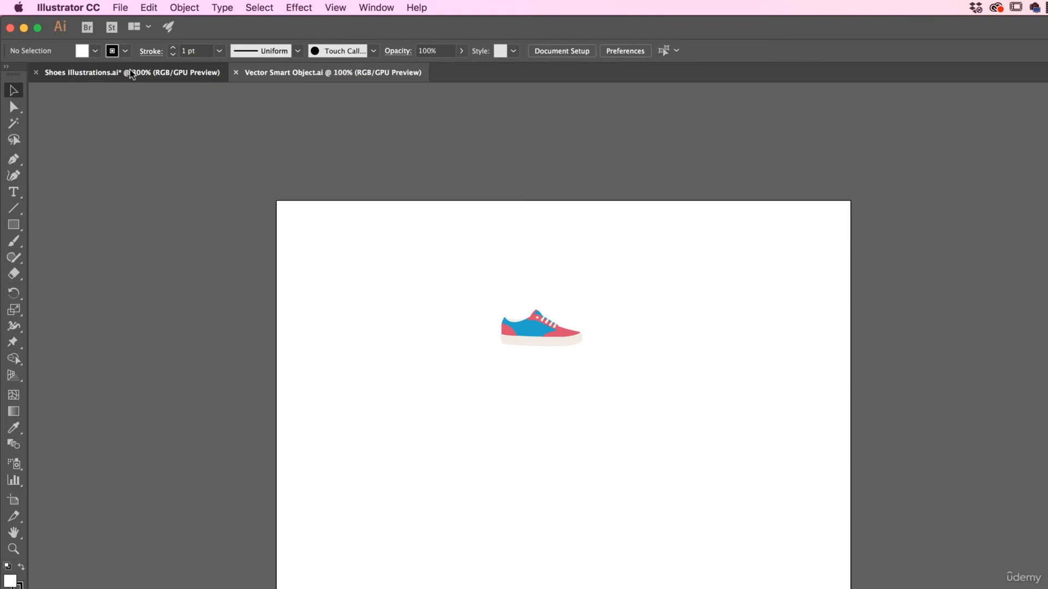
{"action": "left_click", "coordinate": [130, 72]}
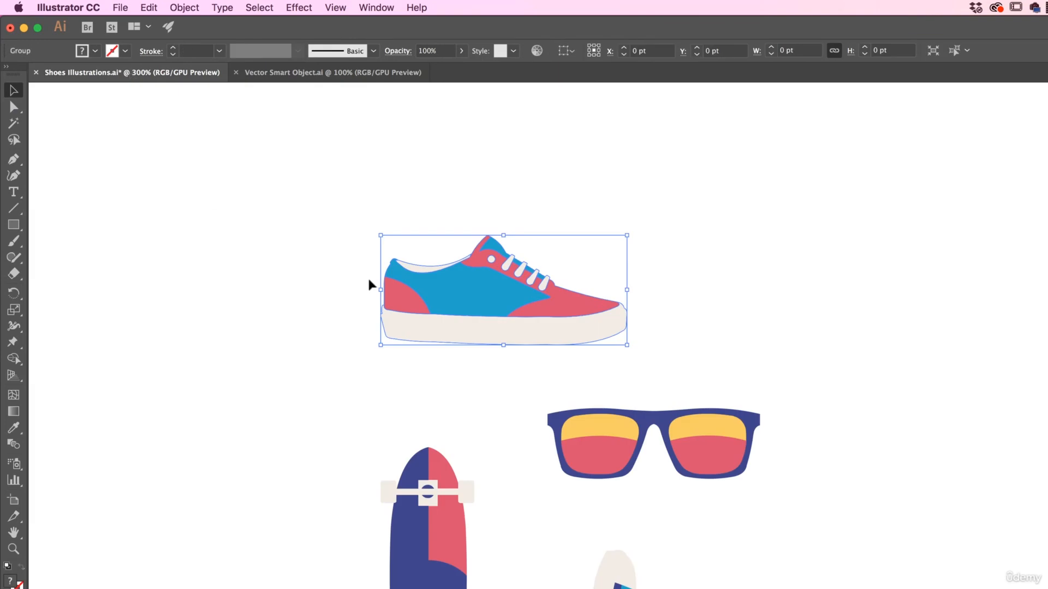
{"action": "left_click", "coordinate": [276, 72]}
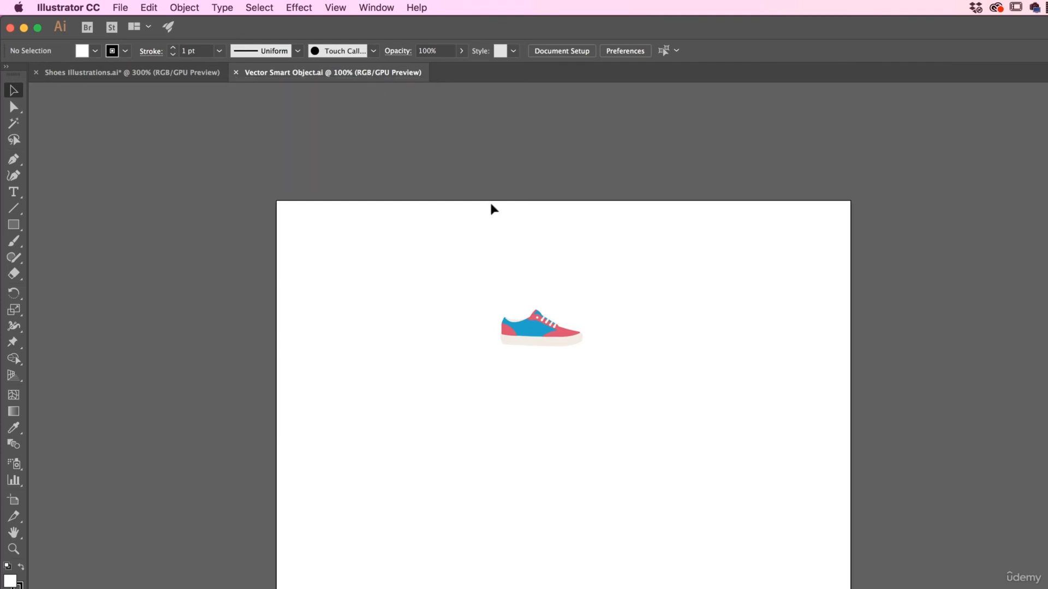
{"action": "left_click_drag", "start_coordinate": [435, 269], "coordinate": [592, 384]}
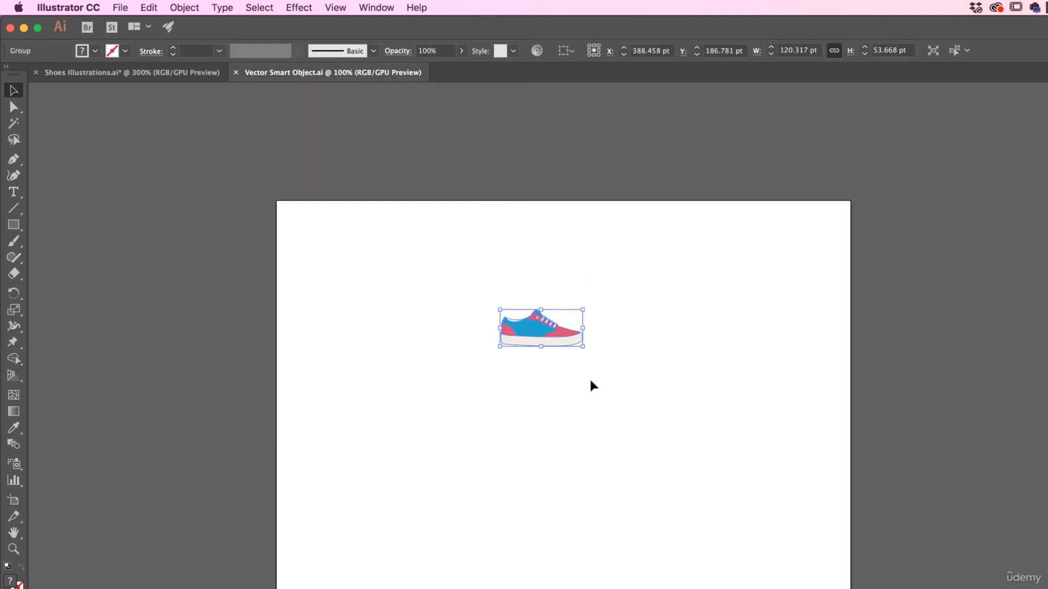
{"action": "left_click", "coordinate": [617, 380]}
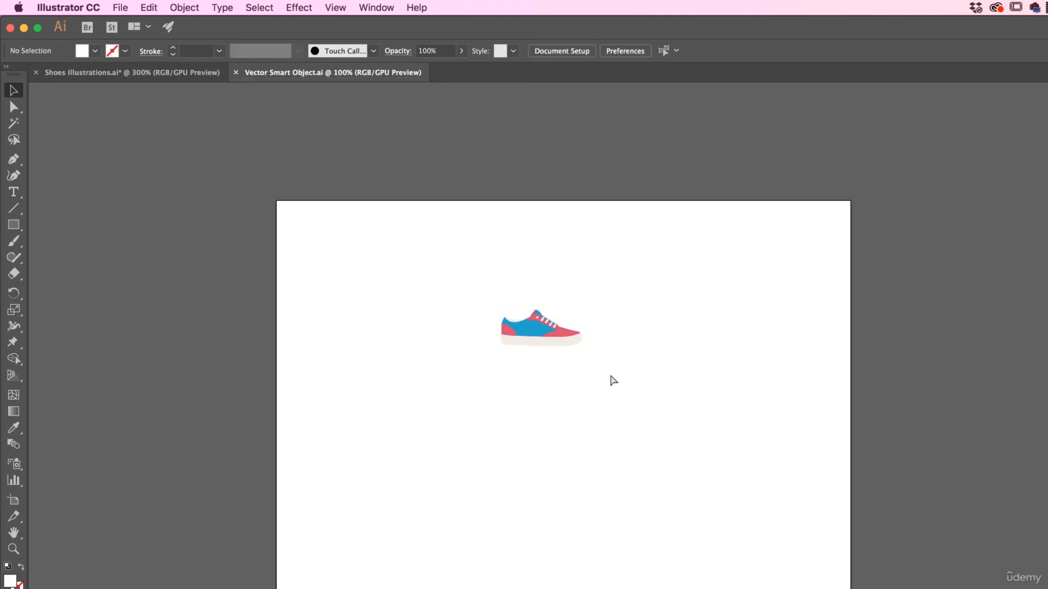
Recolour the sneaker's blue compound path to light green c6ff74 in Vector Smart Object.ai
{"action": "key", "text": "super+equal"}
{"action": "key", "text": "super+equal"}
{"action": "key", "text": "super+equal"}
{"action": "left_click_drag", "start_coordinate": [463, 248], "coordinate": [555, 510]}
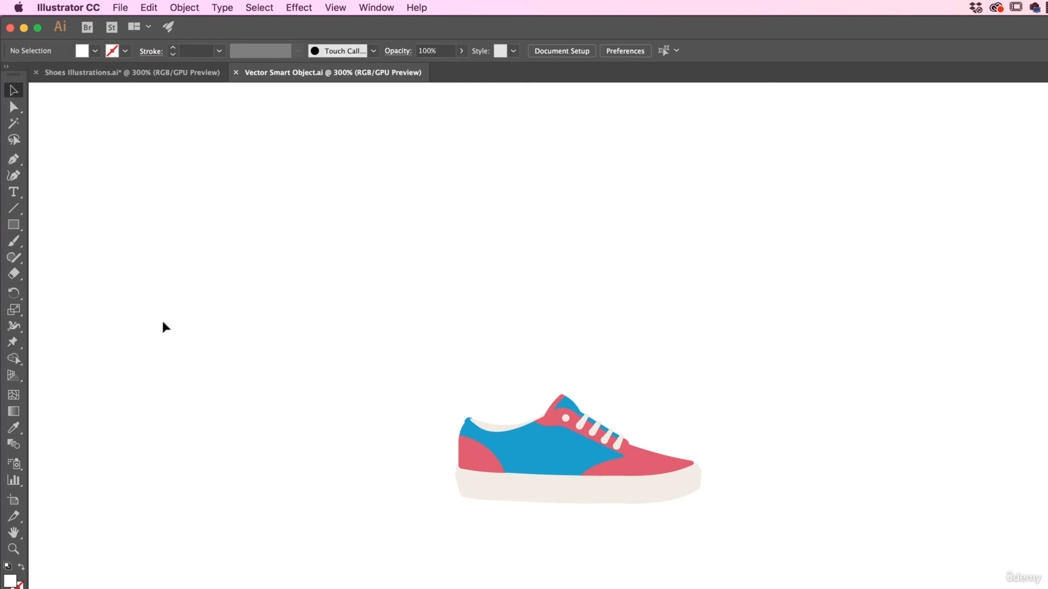
{"action": "left_click", "coordinate": [18, 106]}
{"action": "left_click", "coordinate": [555, 461]}
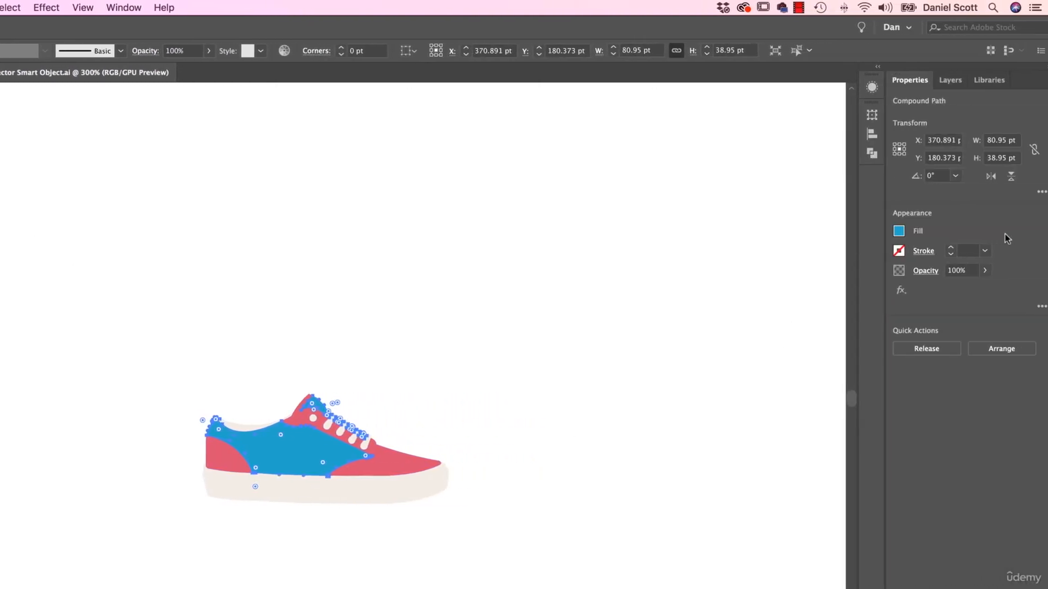
{"action": "left_click", "coordinate": [889, 231]}
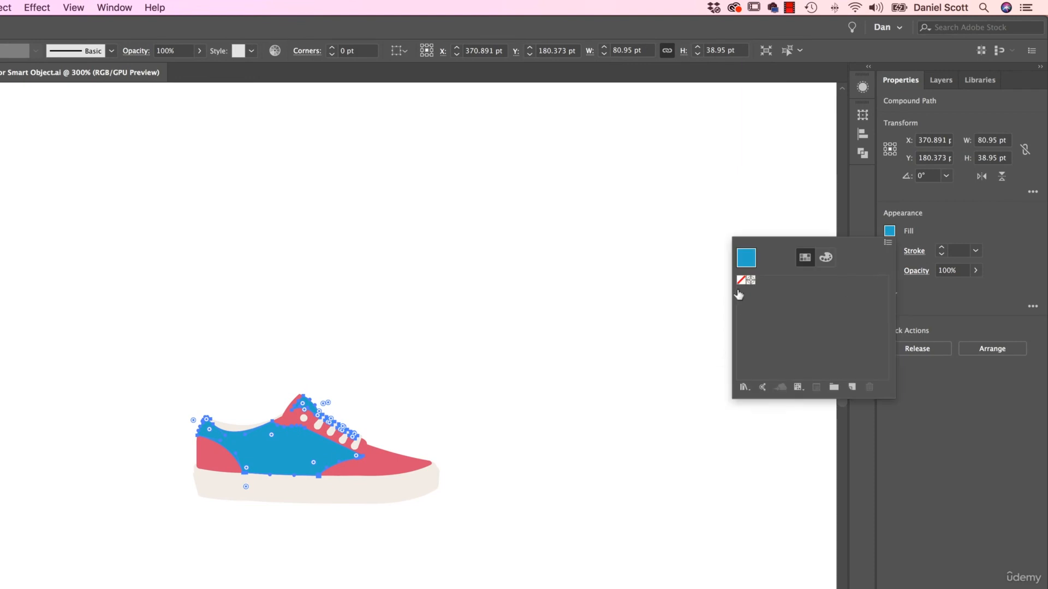
{"action": "left_click", "coordinate": [825, 257]}
{"action": "left_click", "coordinate": [775, 369]}
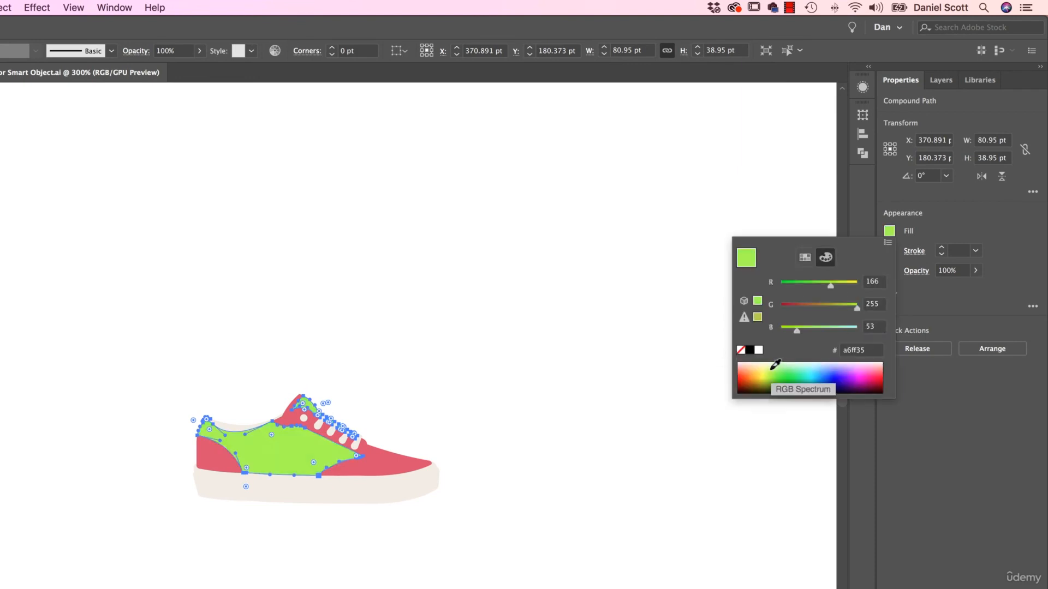
{"action": "left_click", "coordinate": [772, 367]}
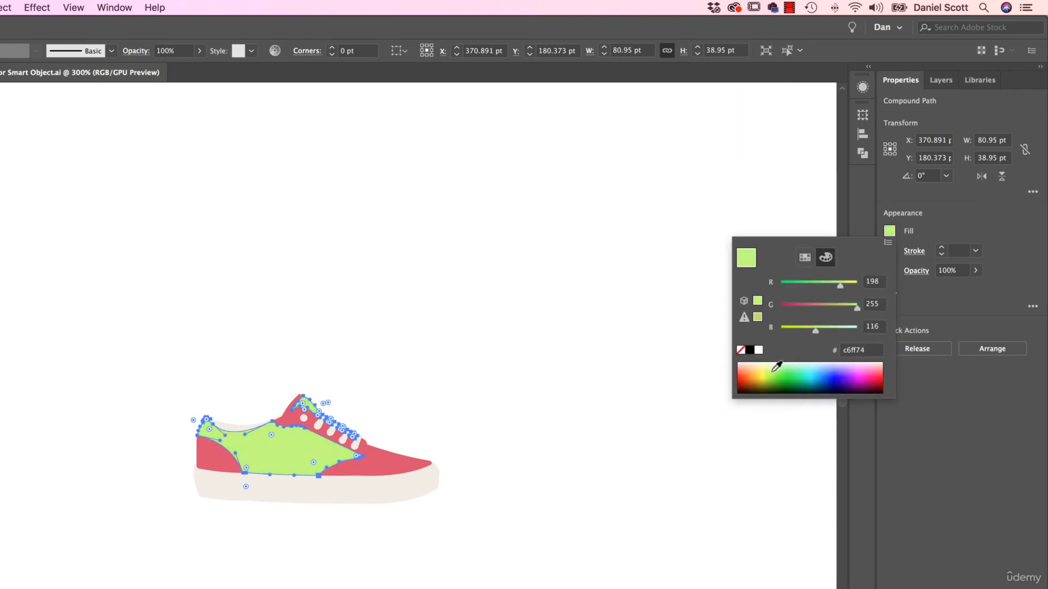
{"action": "left_click", "coordinate": [626, 364]}
{"action": "left_click", "coordinate": [587, 395]}
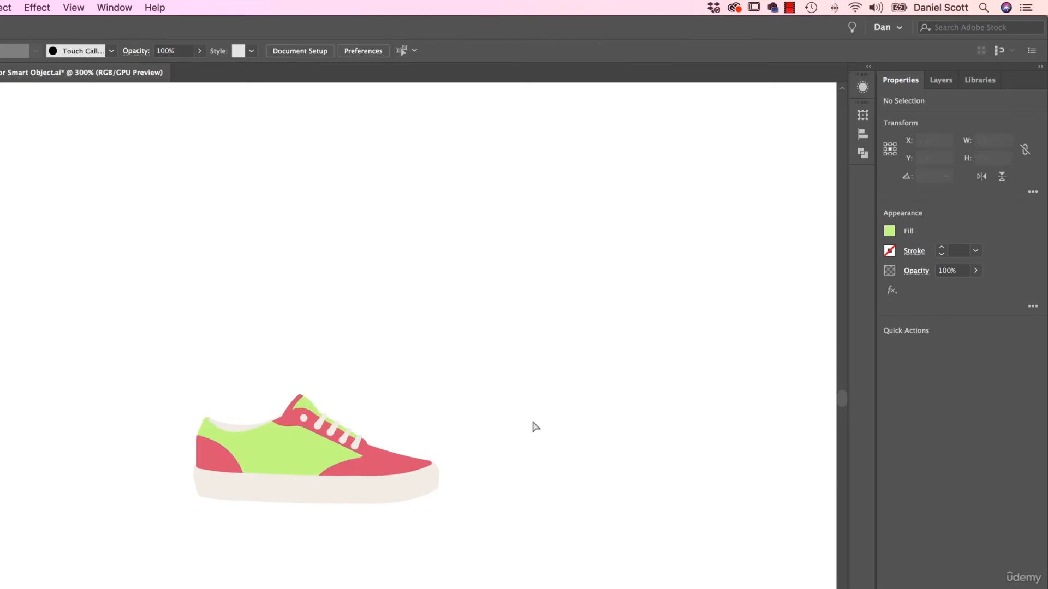
Reshape the red toe section of the sneaker by pulling its upper edge up into a rounded bulge, and save Vector Smart Object.ai
{"action": "left_click", "coordinate": [407, 456]}
{"action": "mouse_move", "coordinate": [413, 441]}
{"action": "left_mouse_down"}
{"action": "mouse_move", "coordinate": [417, 414]}
{"action": "mouse_move", "coordinate": [419, 437]}
{"action": "left_mouse_up"}
{"action": "left_click", "coordinate": [503, 456]}
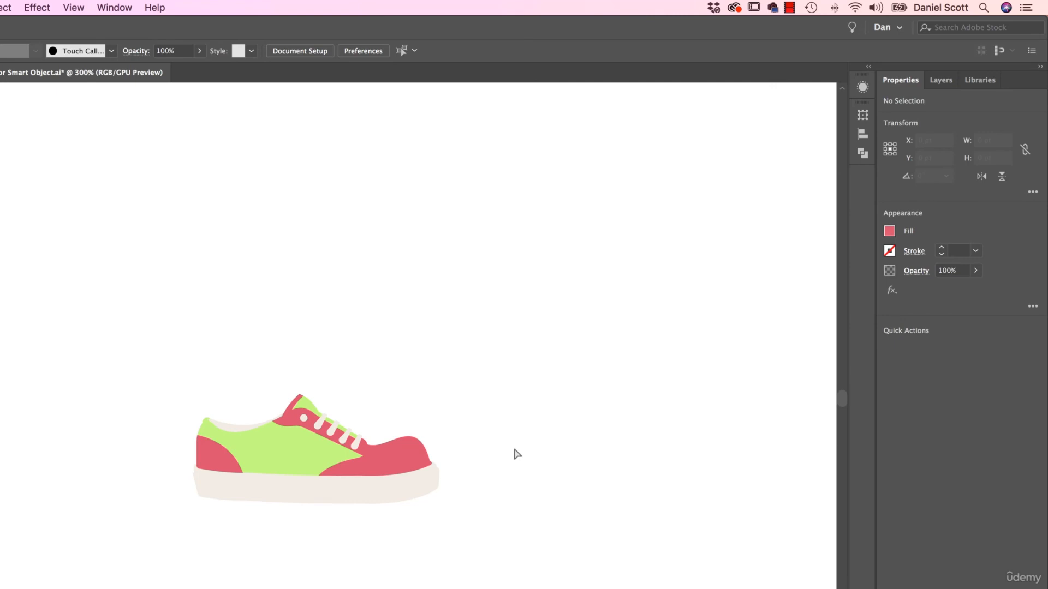
{"action": "key", "text": "super+s"}
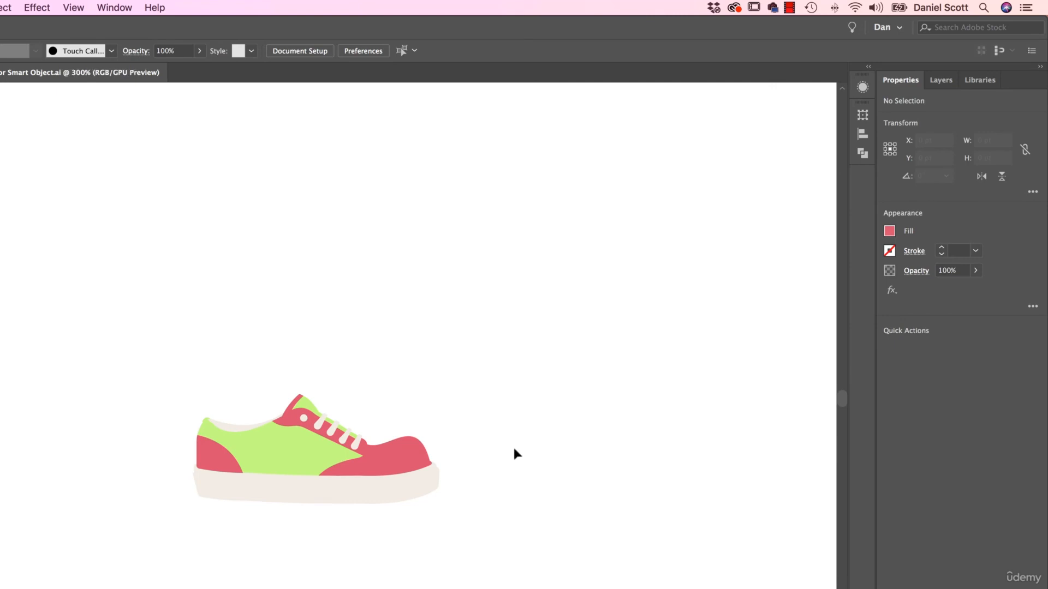
Switch to Photoshop and move the enlarged background sneaker to about X -71.01 cm, Y -23.28 cm
{"action": "key", "text": "super+Tab"}
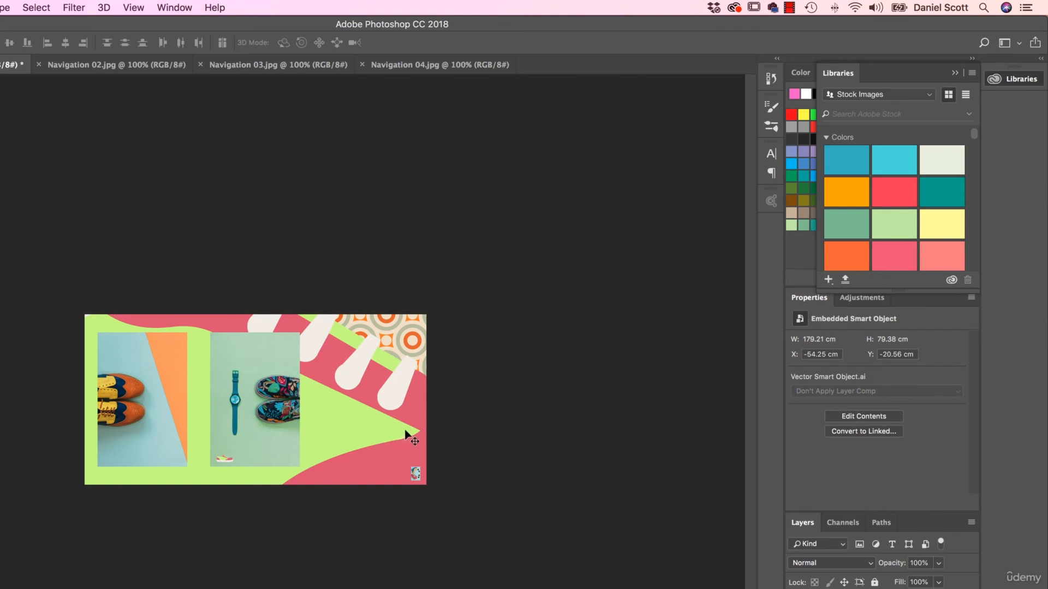
{"action": "left_click_drag", "start_coordinate": [407, 433], "coordinate": [326, 420]}
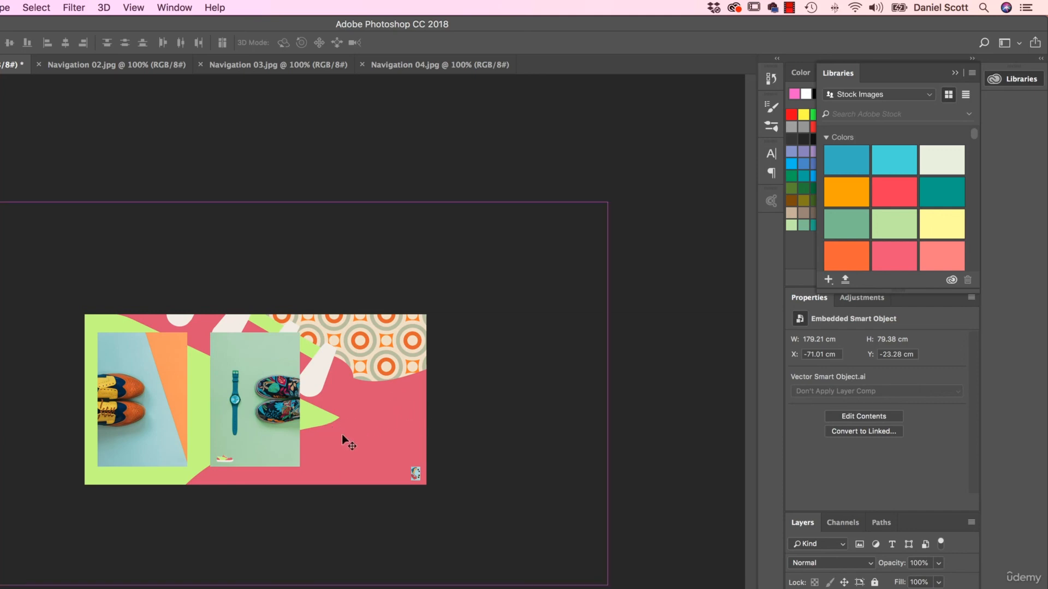
Examine the small sneaker in the green photo's lower-left corner up close, and fit the canvas to the window
{"action": "key", "text": "super+plus"}
{"action": "key", "text": "super+plus"}
{"action": "key", "text": "super+plus"}
{"action": "key", "text": "super+plus"}
{"action": "left_click_drag", "start_coordinate": [244, 507], "coordinate": [360, 309]}
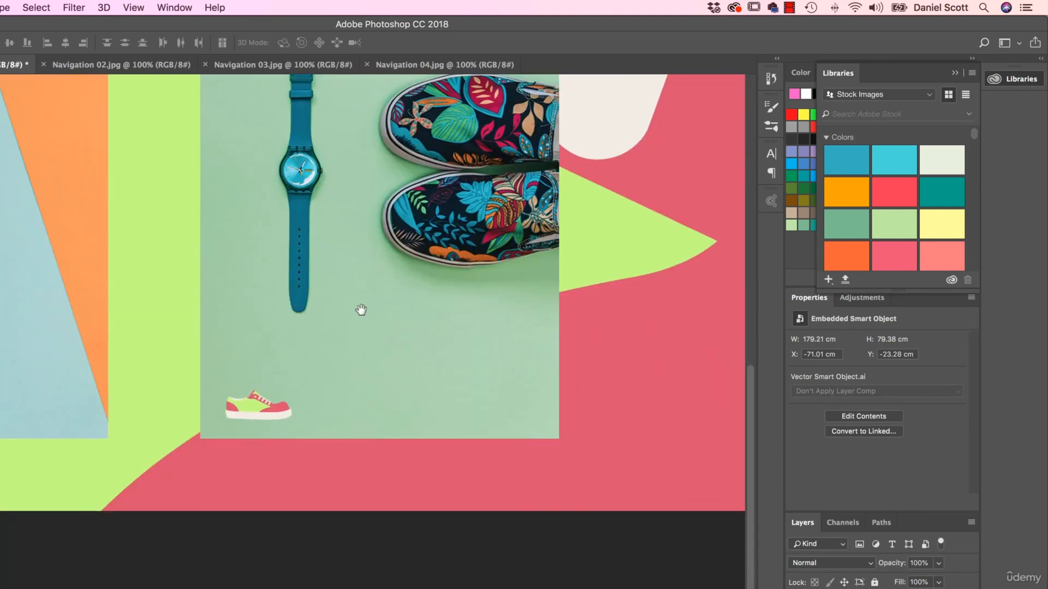
{"action": "key", "text": "super+plus"}
{"action": "key", "text": "super+plus"}
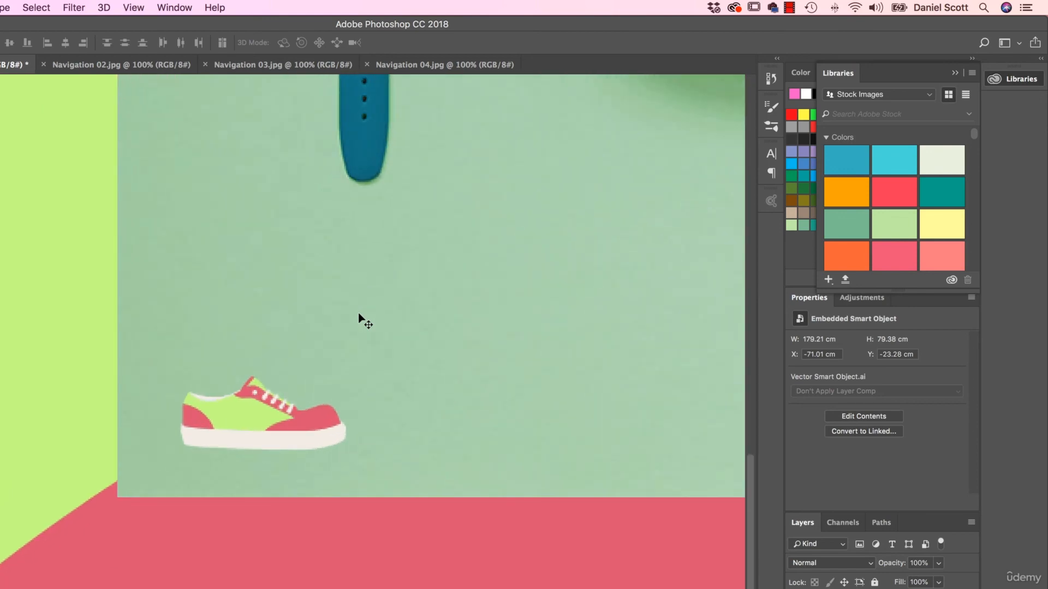
{"action": "key", "text": "super+0"}
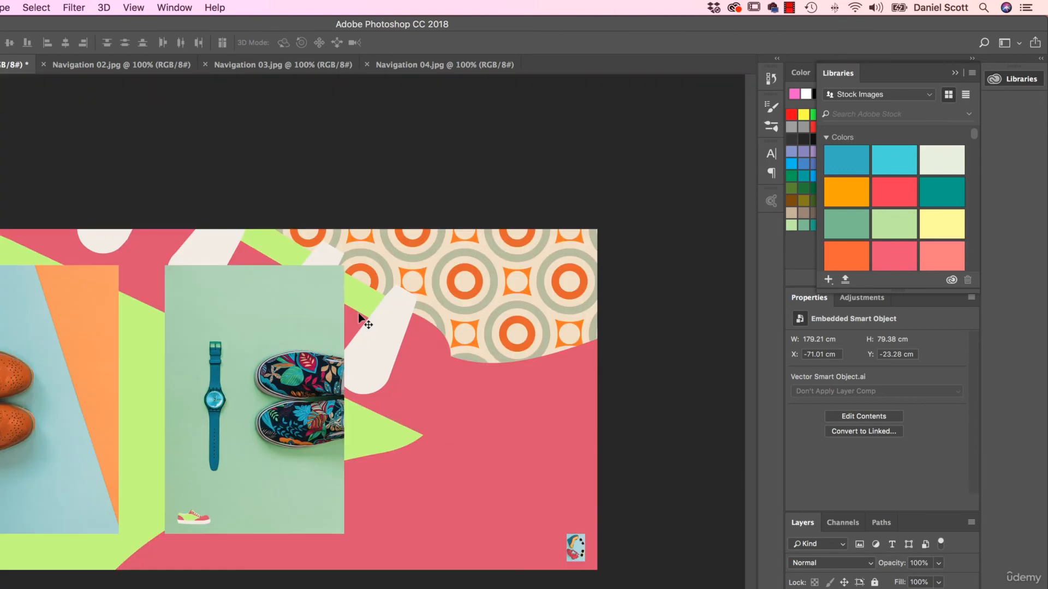